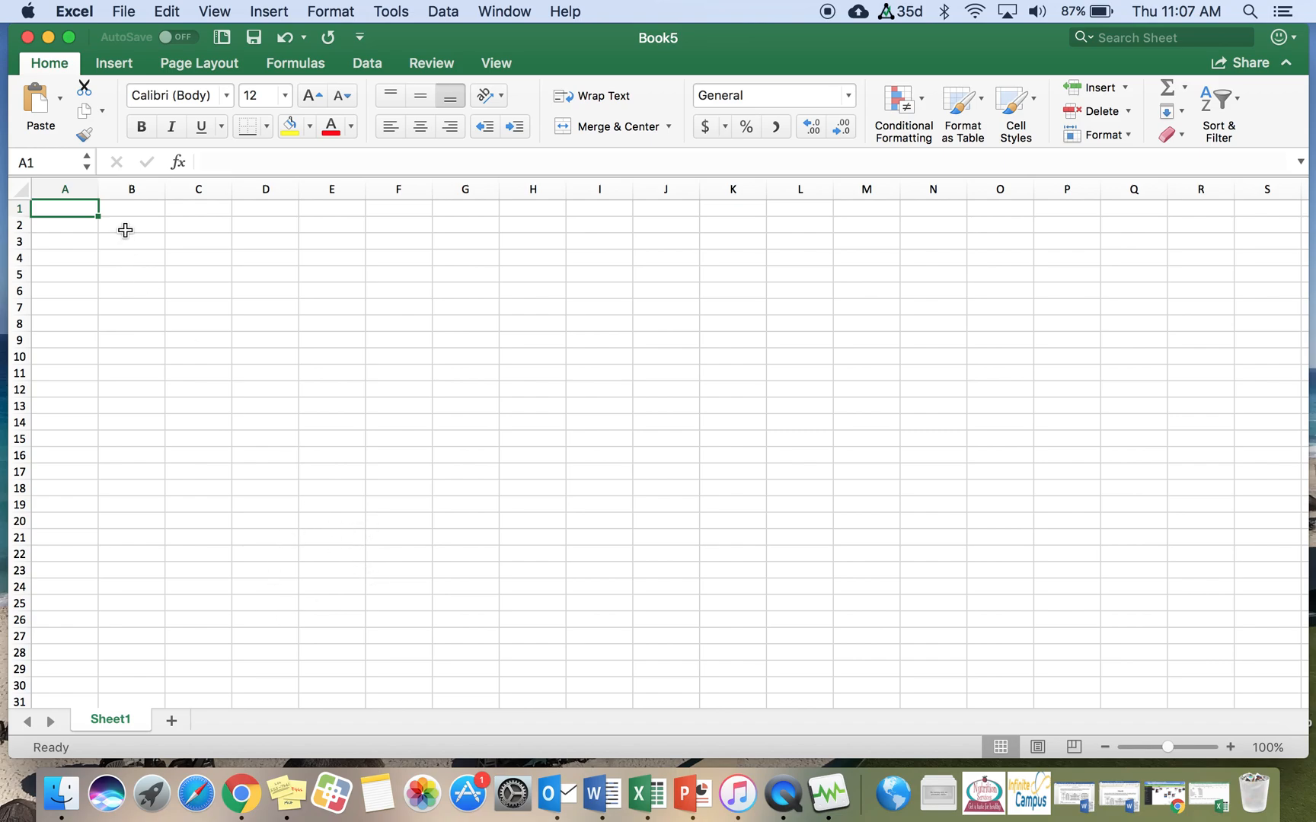
{"action": "left_click", "coordinate": [92, 240]}
{"action": "left_click", "coordinate": [315, 308]}
{"action": "left_click", "coordinate": [250, 347]}
{"action": "left_click", "coordinate": [185, 375]}
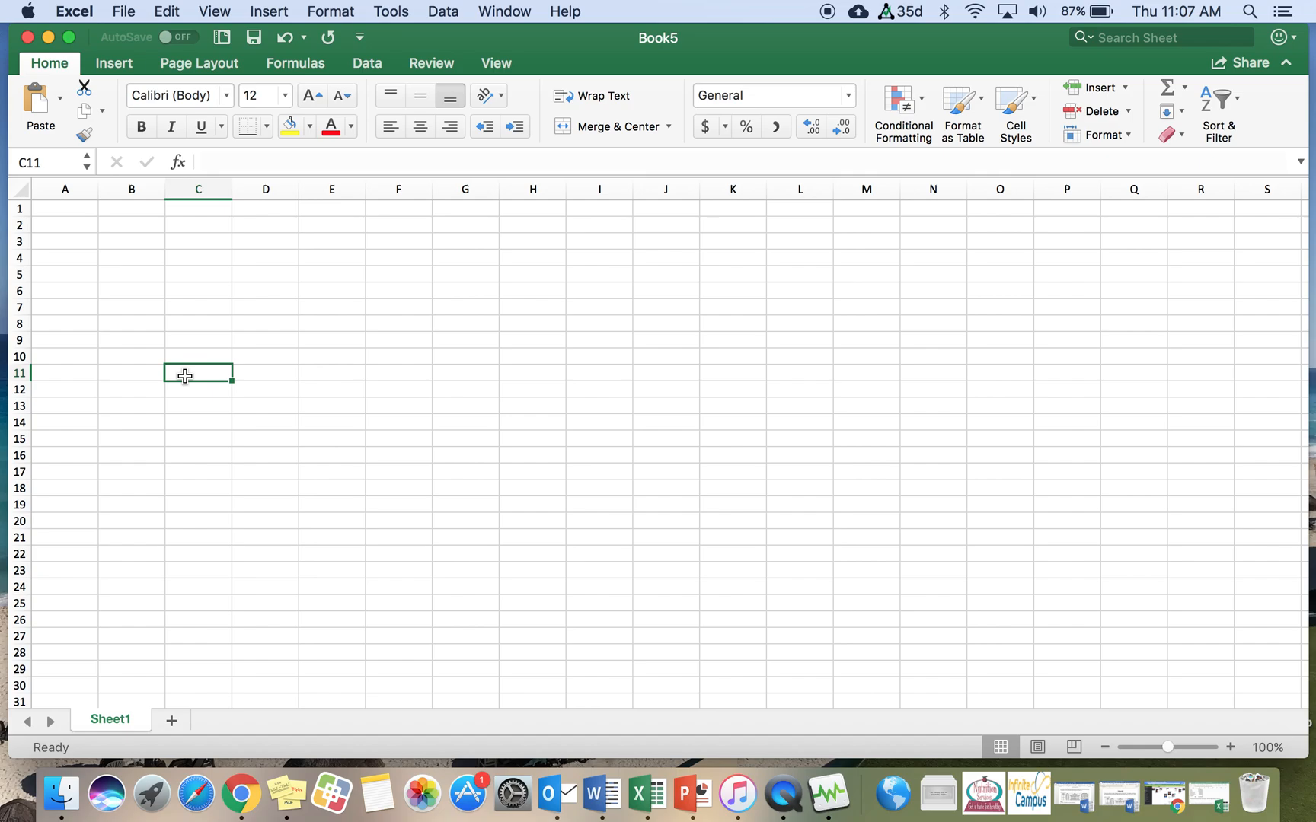
{"action": "left_click", "coordinate": [265, 191]}
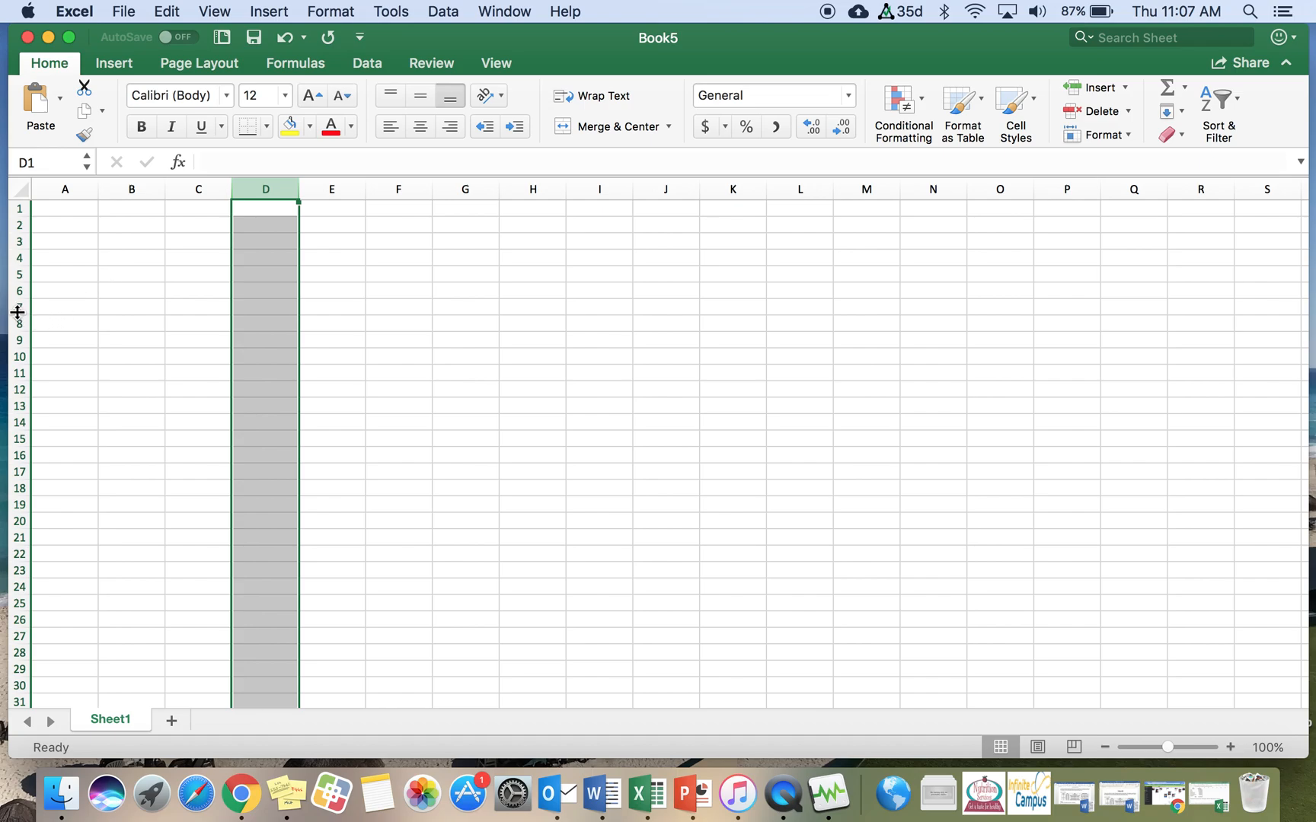
{"action": "left_click", "coordinate": [258, 308]}
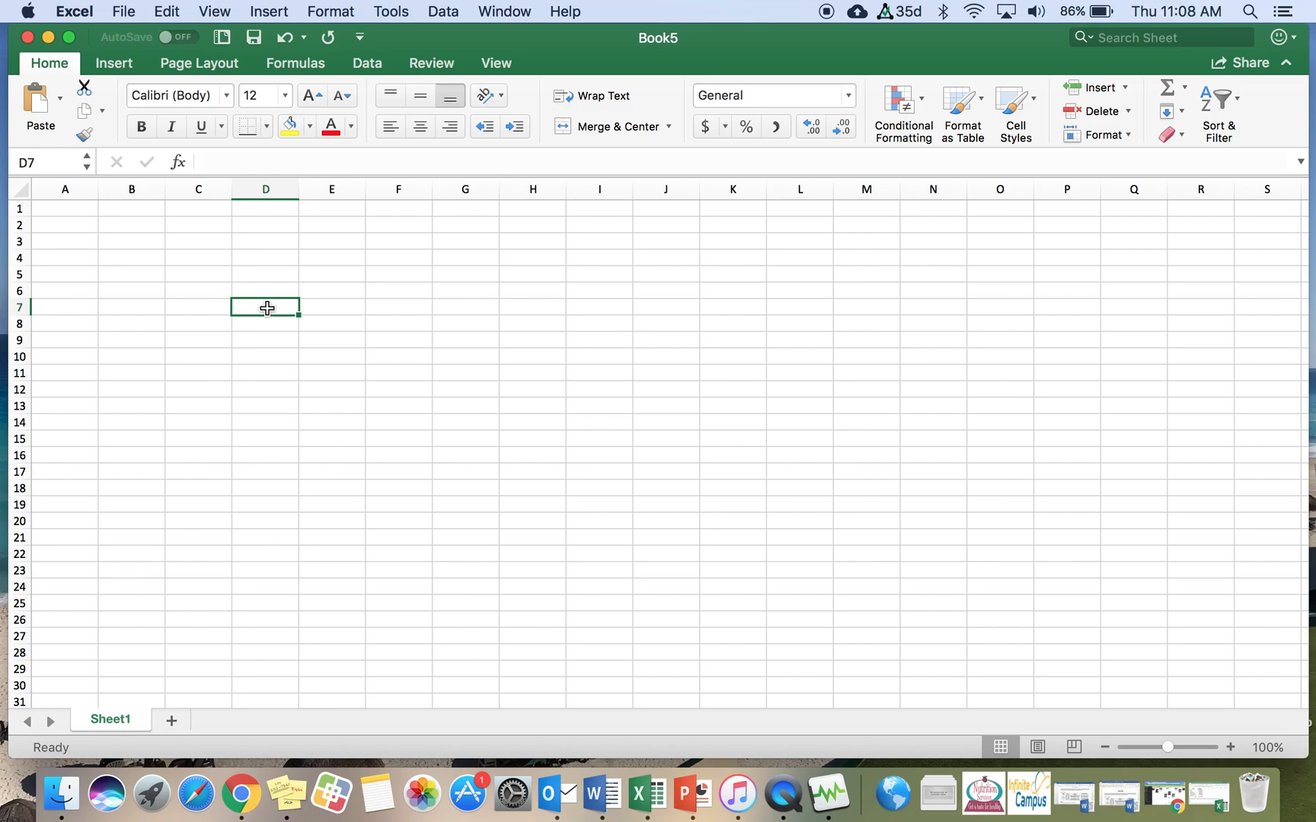
Step: Enter the header Region in cell A1
{"action": "left_click", "coordinate": [74, 211]}
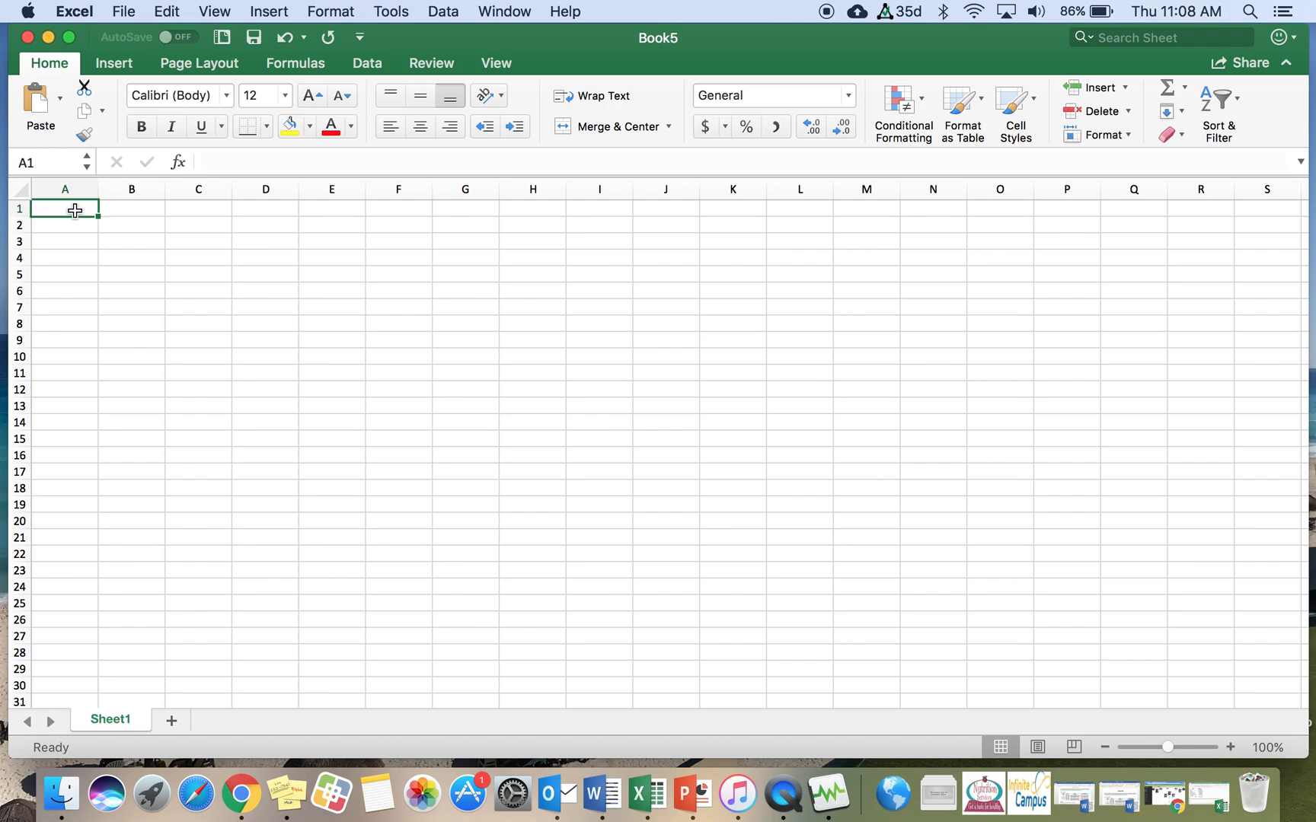
{"action": "type", "text": "Region"}
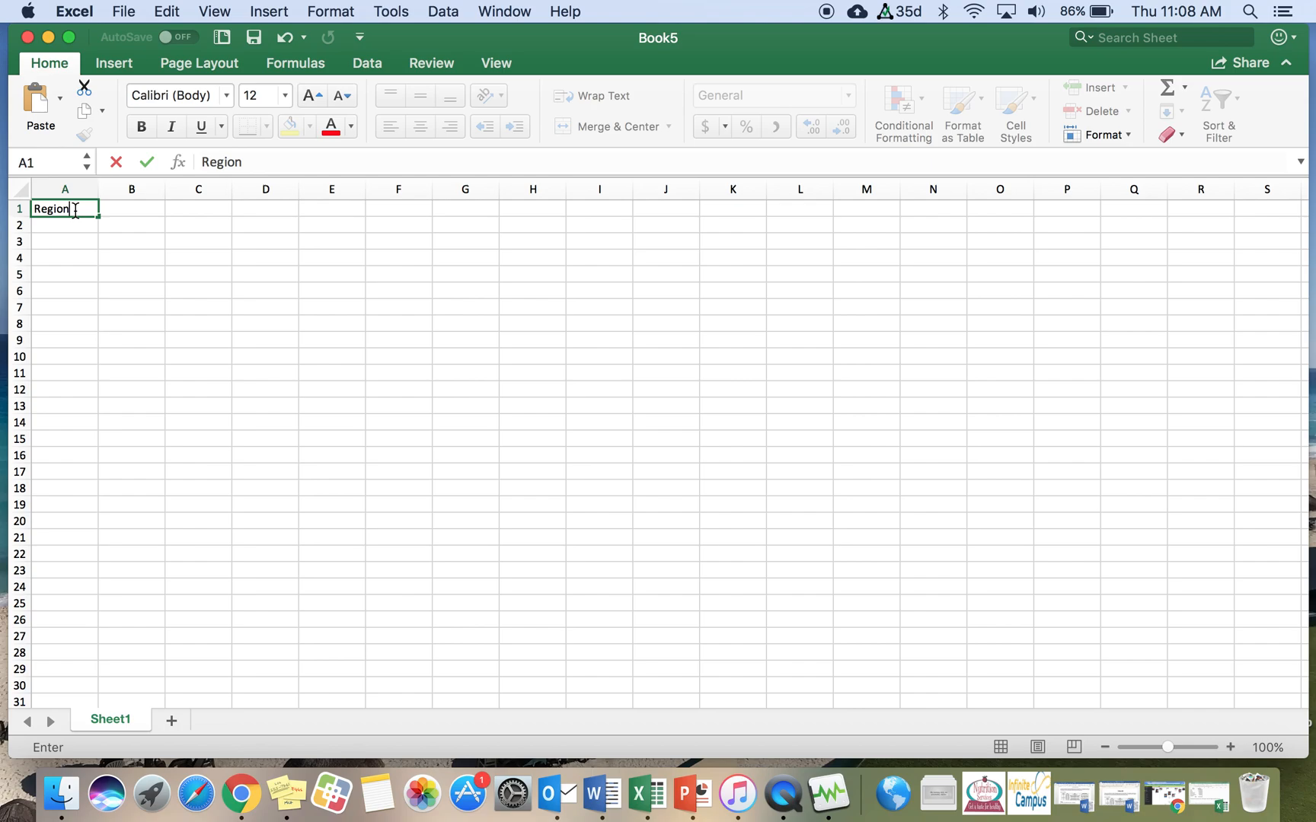
{"action": "key", "text": "Right"}
{"action": "key", "text": "Right"}
{"action": "key", "text": "Right"}
{"action": "key", "text": "Right"}
{"action": "key", "text": "Right"}
{"action": "key", "text": "Right"}
{"action": "key", "text": "Right"}
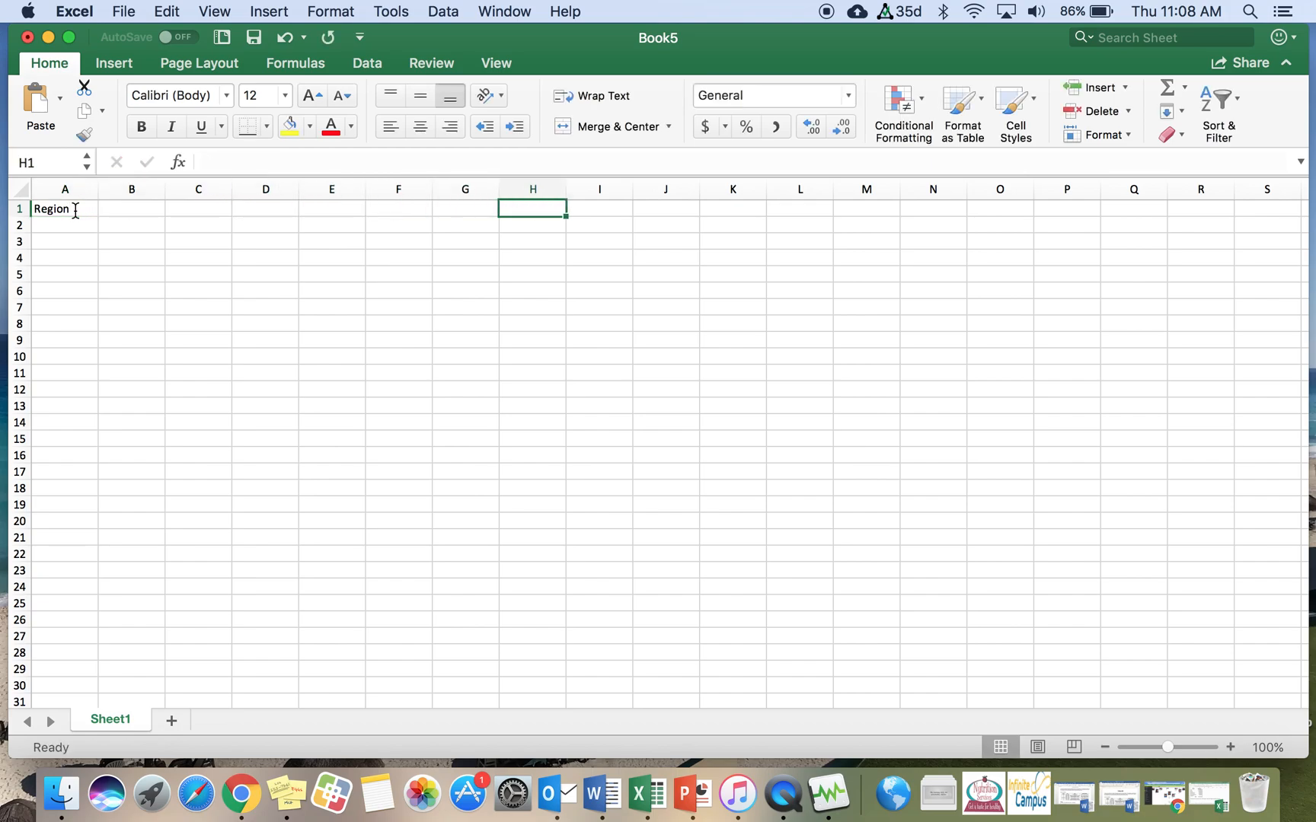
{"action": "left_click", "coordinate": [87, 208]}
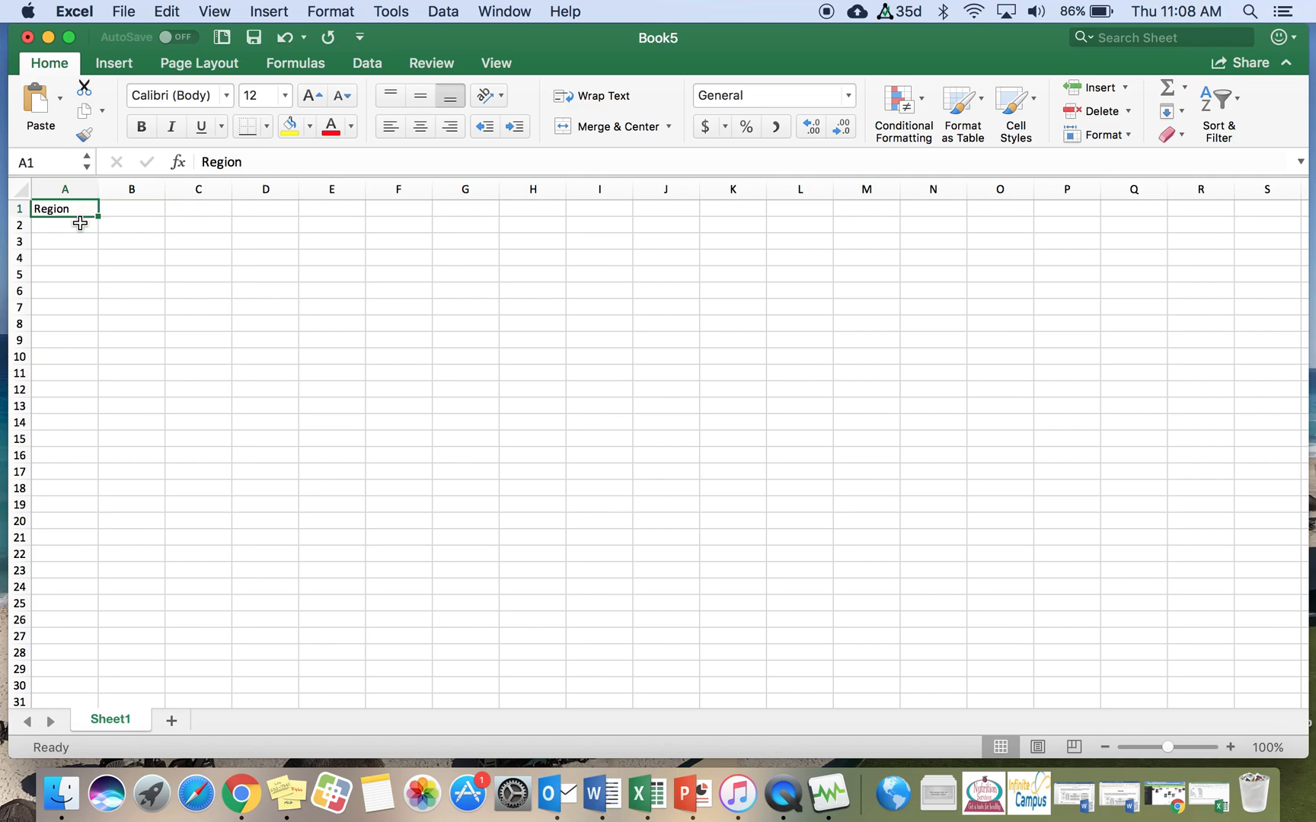
{"action": "key", "text": "Down"}
{"action": "key", "text": "Down"}
{"action": "key", "text": "Down"}
{"action": "key", "text": "Down"}
{"action": "key", "text": "Down"}
{"action": "key", "text": "Down"}
{"action": "key", "text": "Down"}
{"action": "key", "text": "Down"}
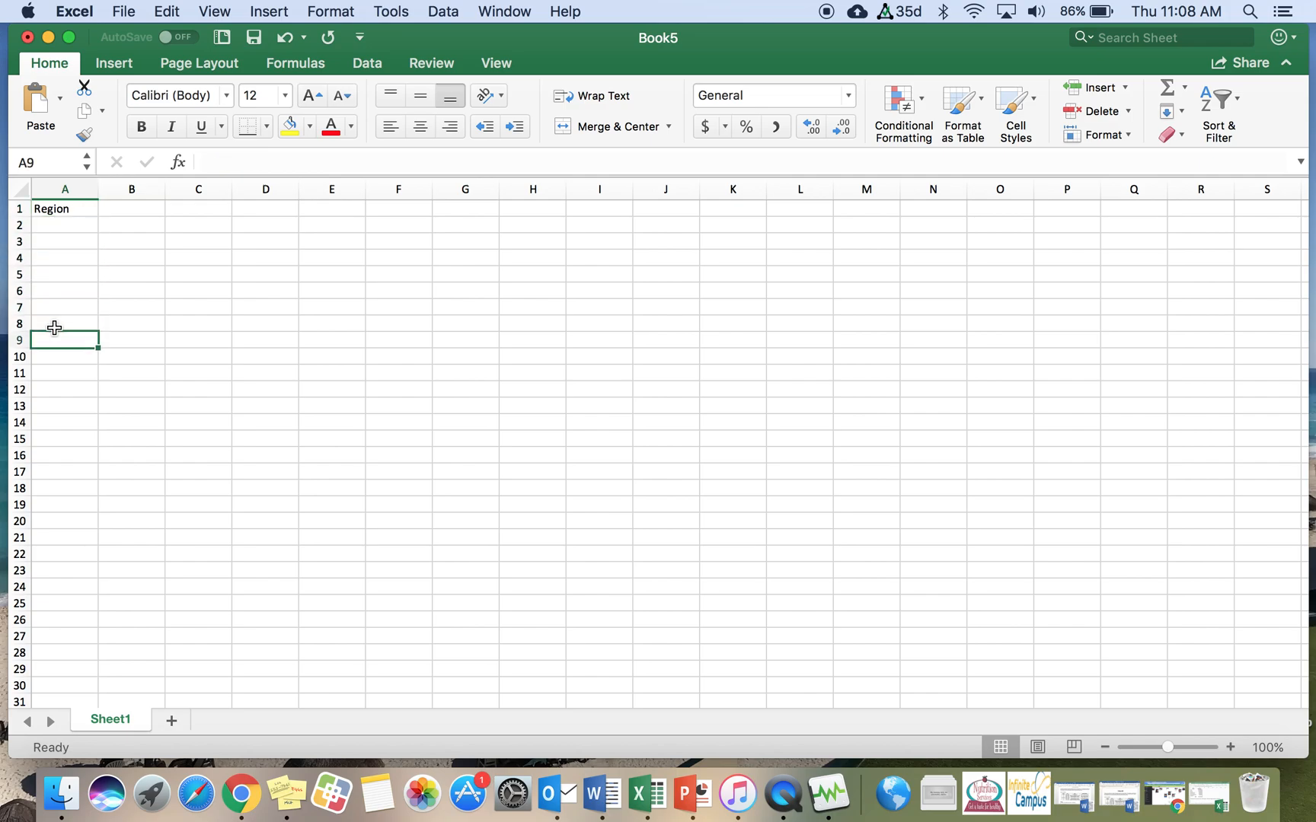
Step: List Asia, Africa, Europe and North America in A2 to A5 and widen column A to fit them
{"action": "left_click", "coordinate": [73, 225]}
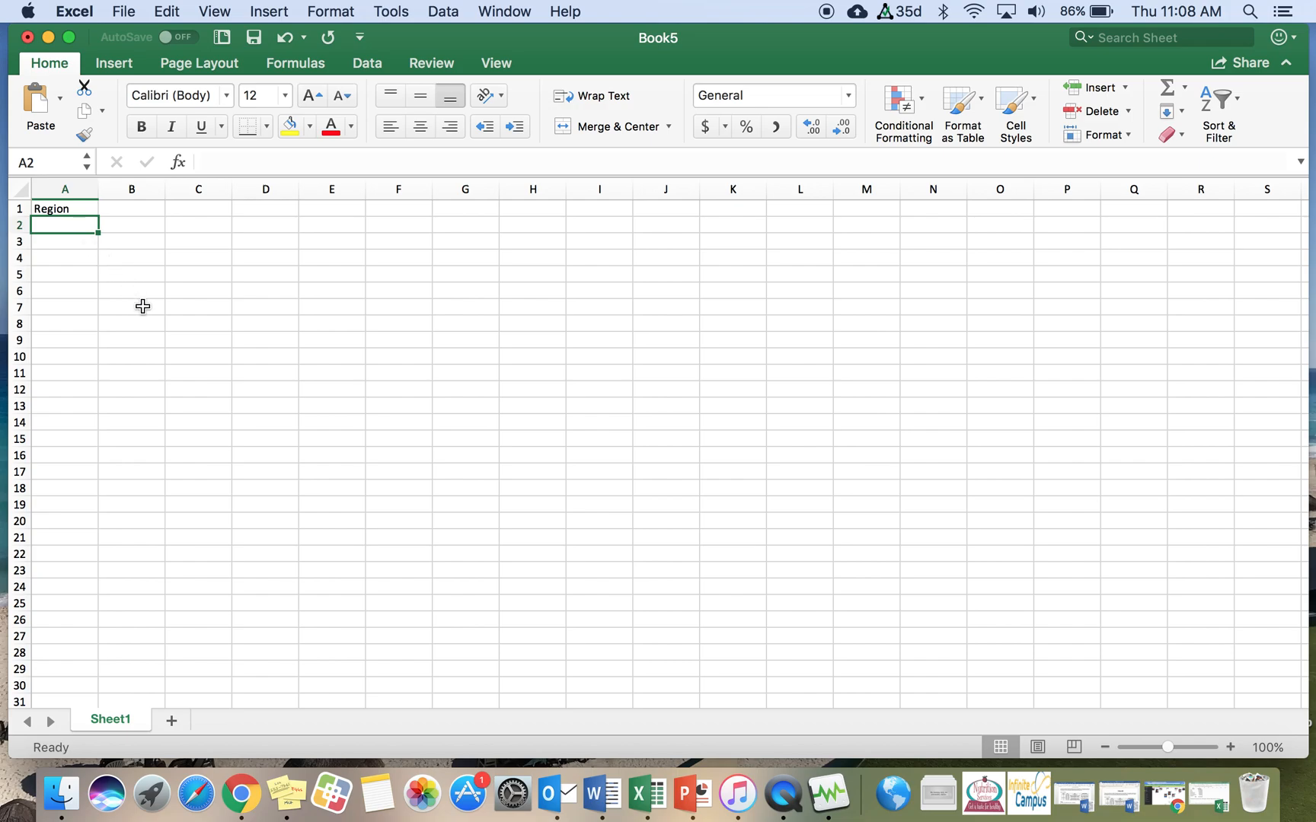
{"action": "type", "text": "Asia"}
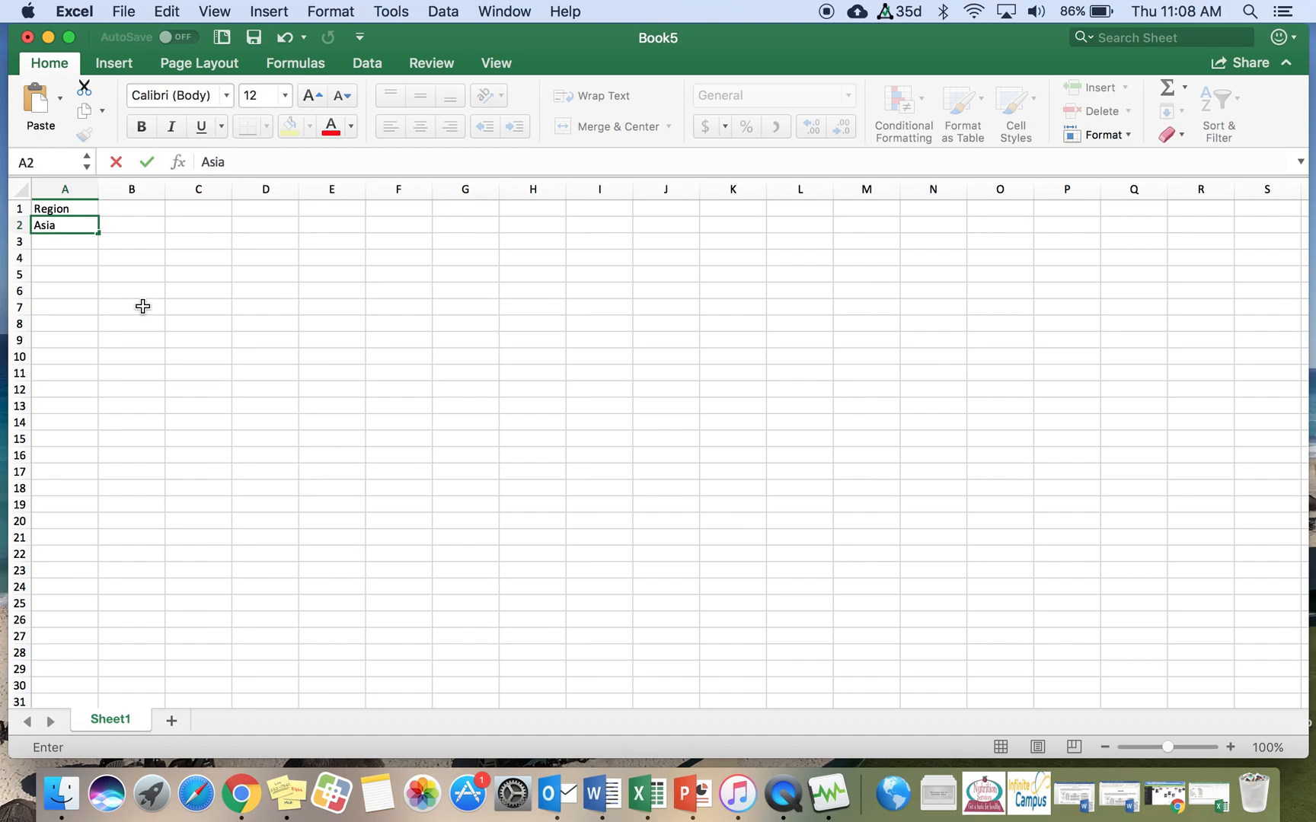
{"action": "key", "text": "Return"}
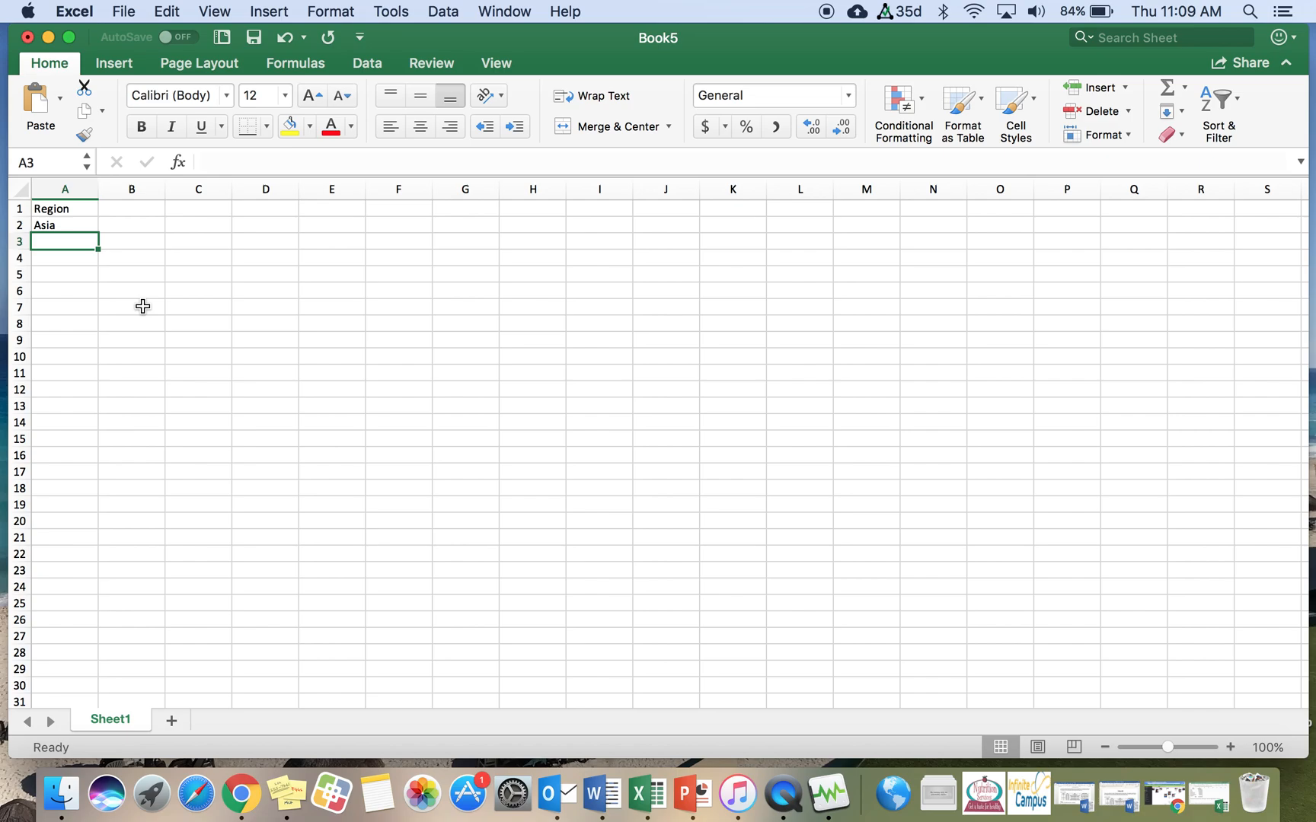
{"action": "type", "text": "Africa"}
{"action": "key", "text": "Return"}
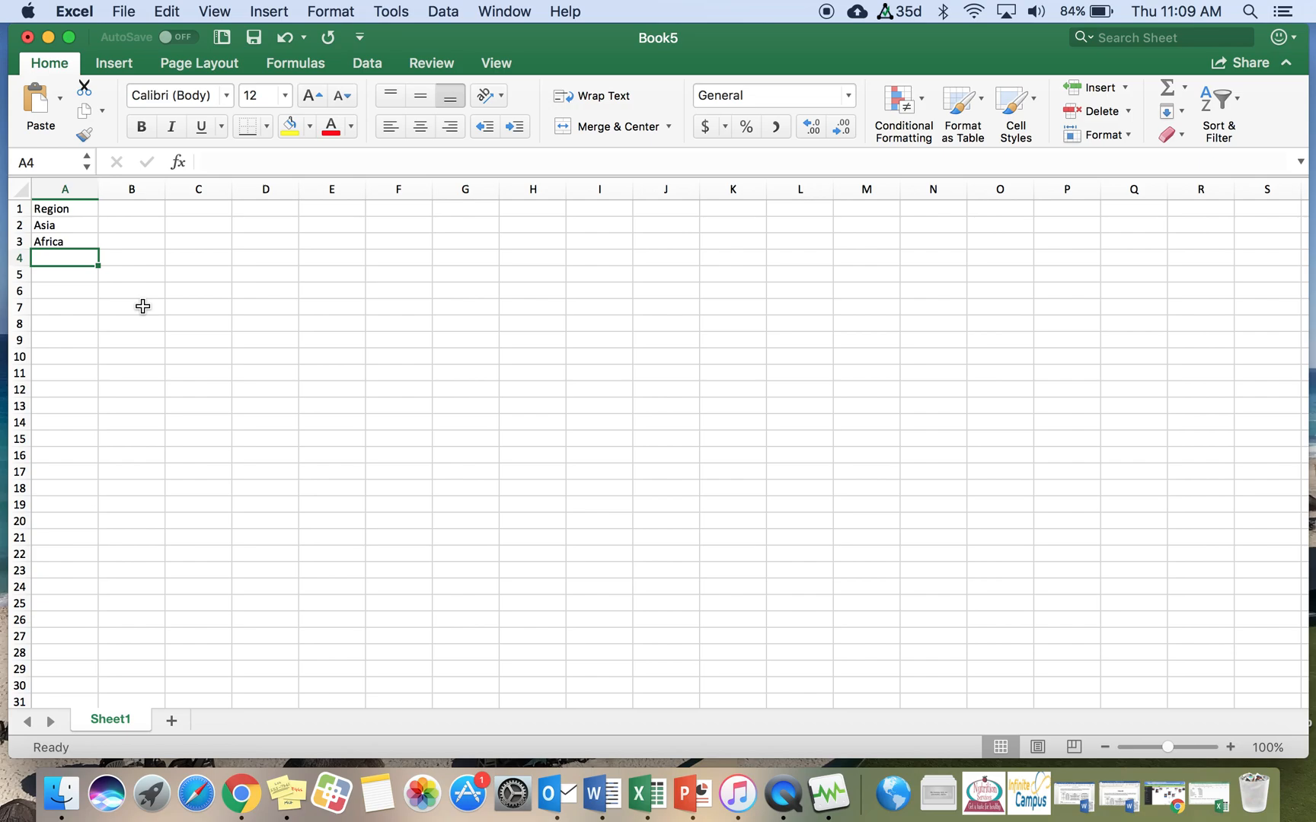
{"action": "type", "text": "Europe"}
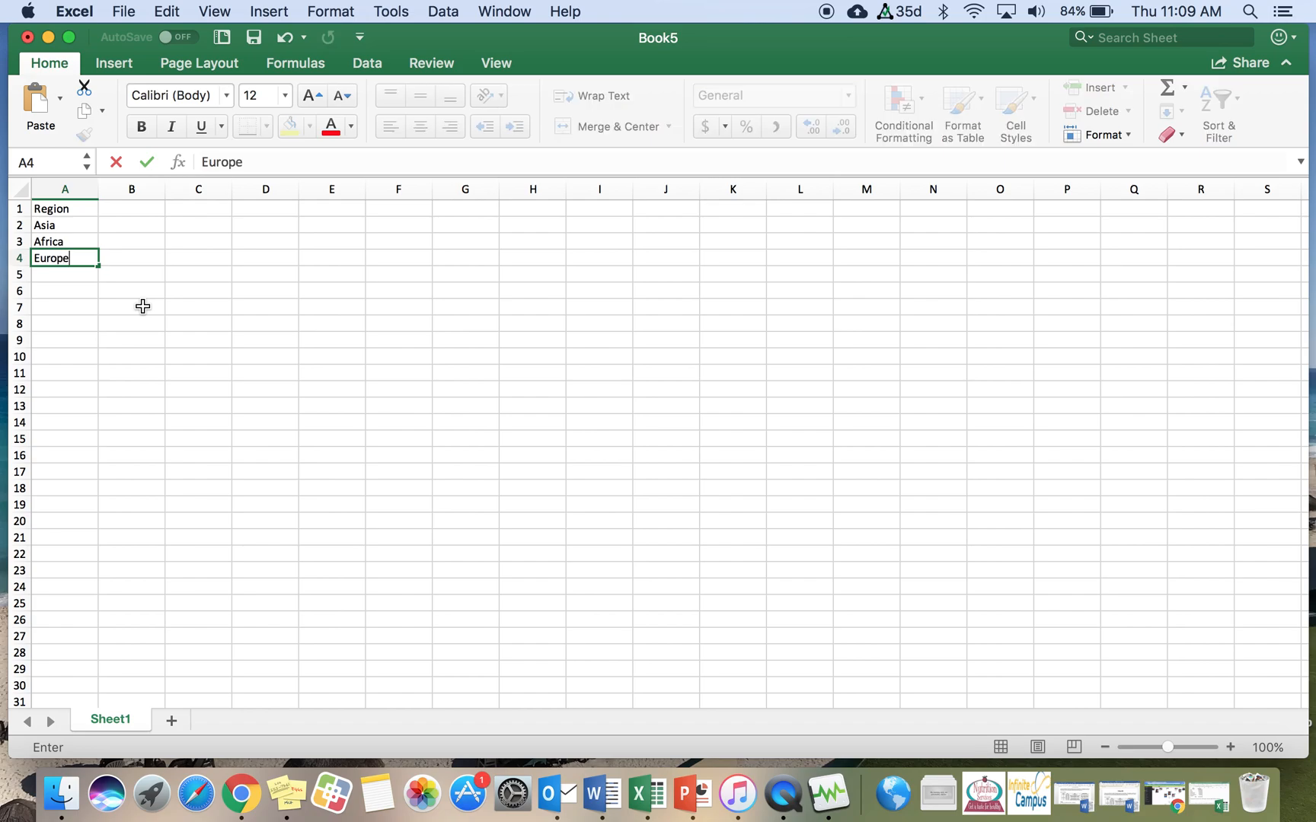
{"action": "key", "text": "Return"}
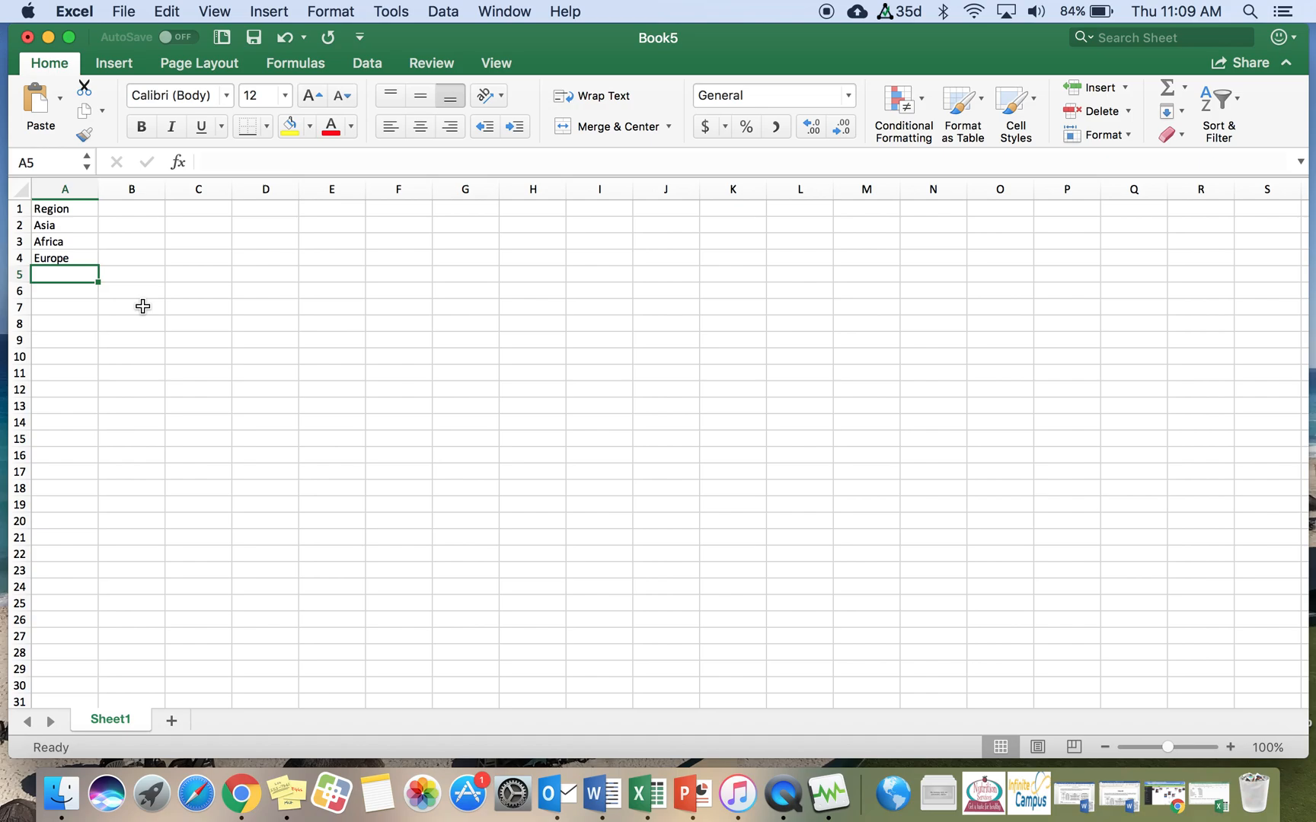
{"action": "type", "text": "North America"}
{"action": "key", "text": "Return"}
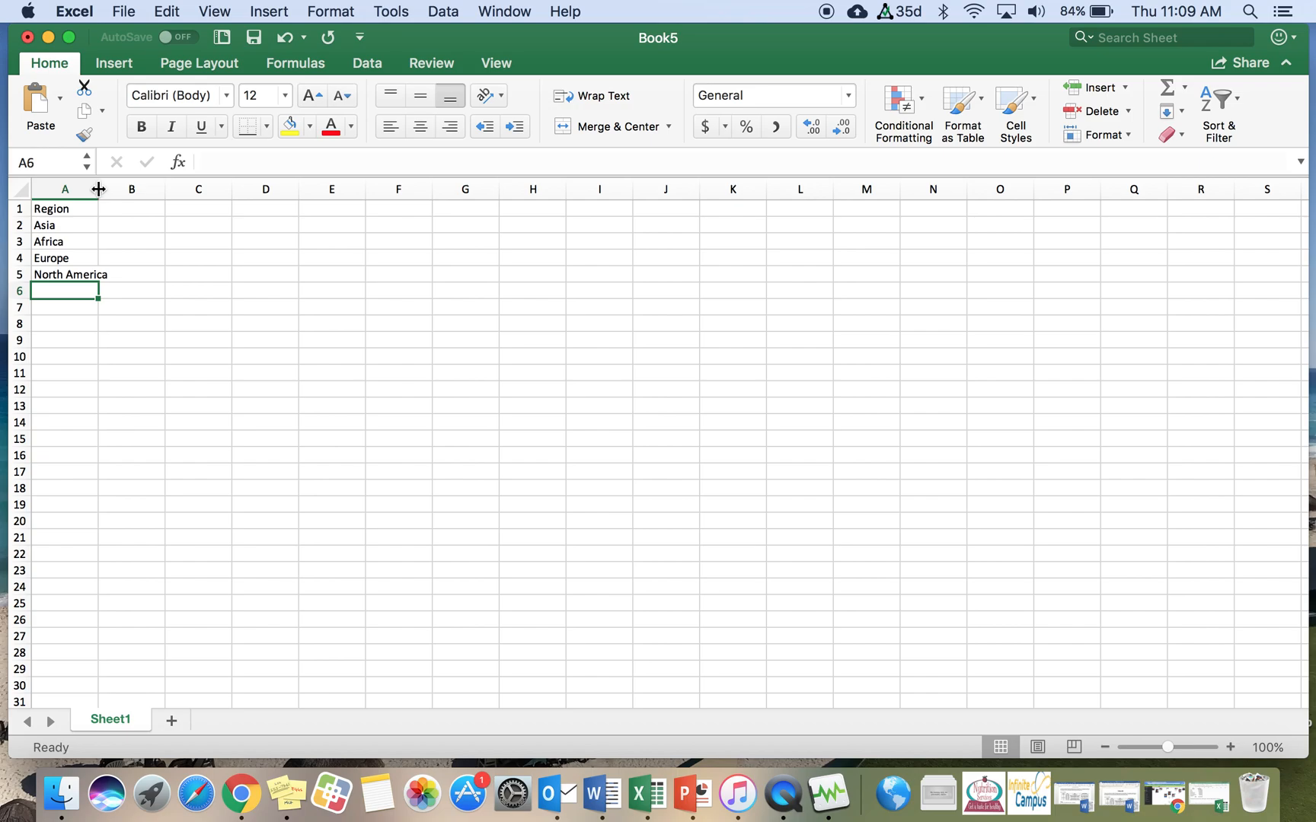
{"action": "left_click_drag", "start_coordinate": [98, 189], "coordinate": [112, 189]}
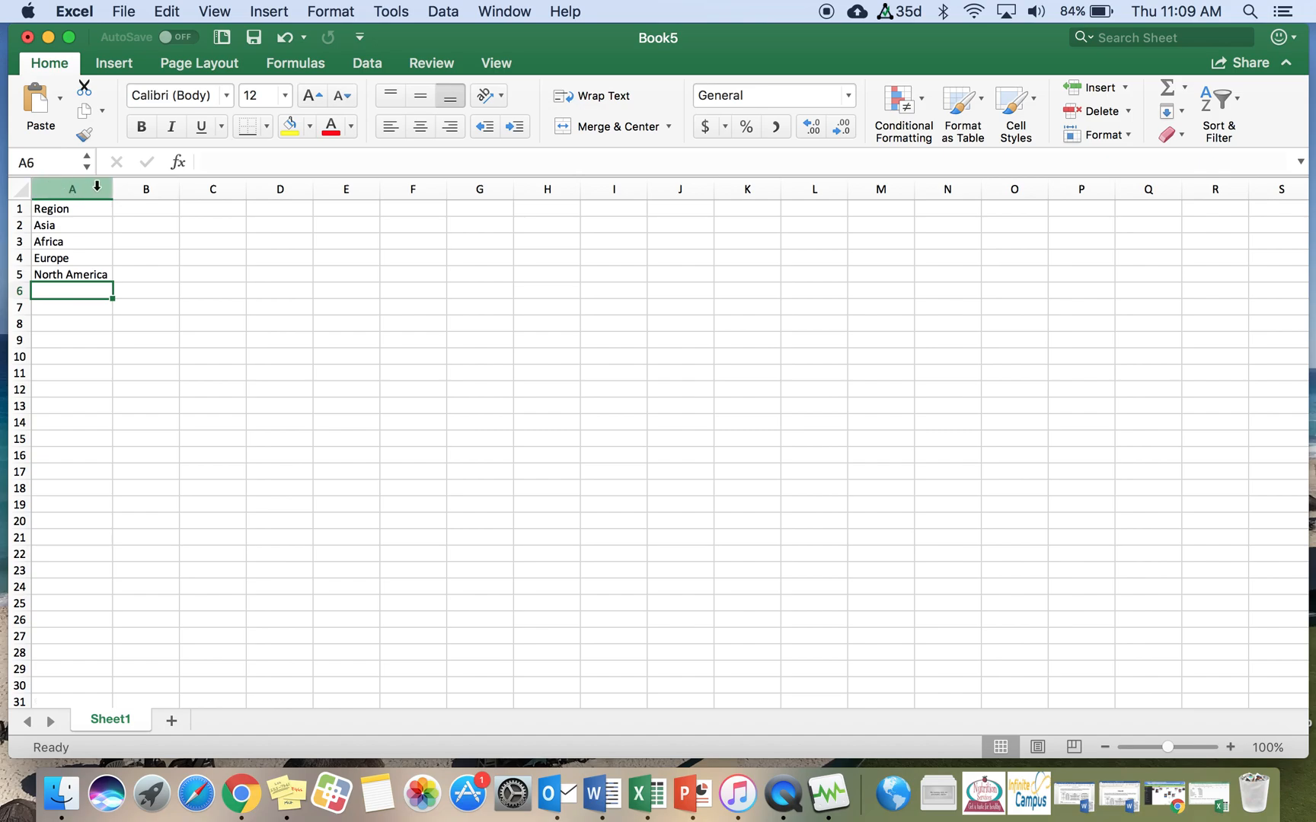
{"action": "mouse_move", "coordinate": [112, 189]}
{"action": "left_mouse_down"}
{"action": "mouse_move", "coordinate": [92, 191]}
{"action": "mouse_move", "coordinate": [316, 230]}
{"action": "mouse_move", "coordinate": [317, 190]}
{"action": "mouse_move", "coordinate": [122, 188]}
{"action": "left_mouse_up"}
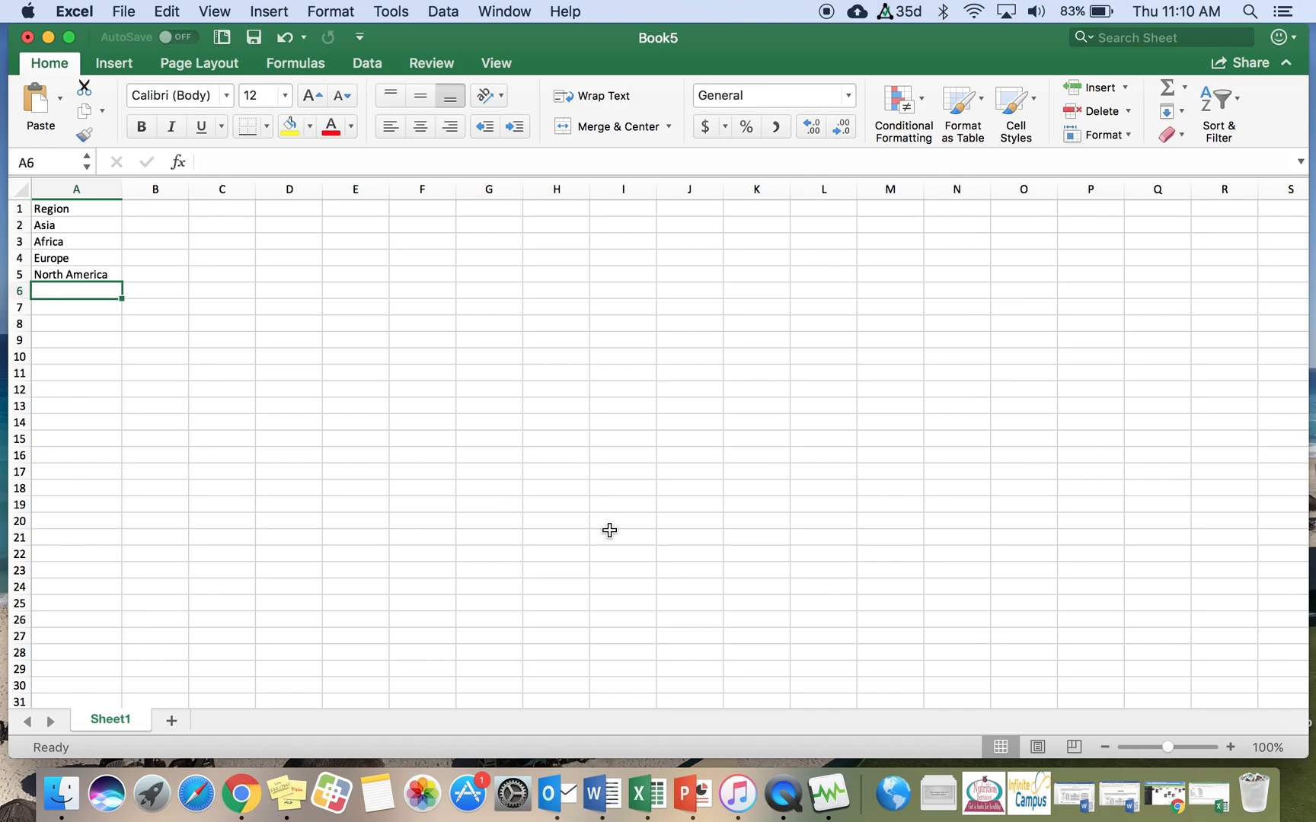
Step: Add South America and Australia/Oceania in cells A6 and A7
{"action": "left_click", "coordinate": [1230, 748]}
{"action": "left_click", "coordinate": [1231, 748]}
{"action": "left_click", "coordinate": [1230, 748]}
{"action": "left_click", "coordinate": [1230, 747]}
{"action": "left_click", "coordinate": [1231, 748]}
{"action": "left_click", "coordinate": [1231, 747]}
{"action": "left_click", "coordinate": [1231, 748]}
{"action": "left_click", "coordinate": [1231, 748]}
{"action": "left_click", "coordinate": [1231, 748]}
{"action": "left_click", "coordinate": [1231, 748]}
{"action": "left_click", "coordinate": [1230, 747]}
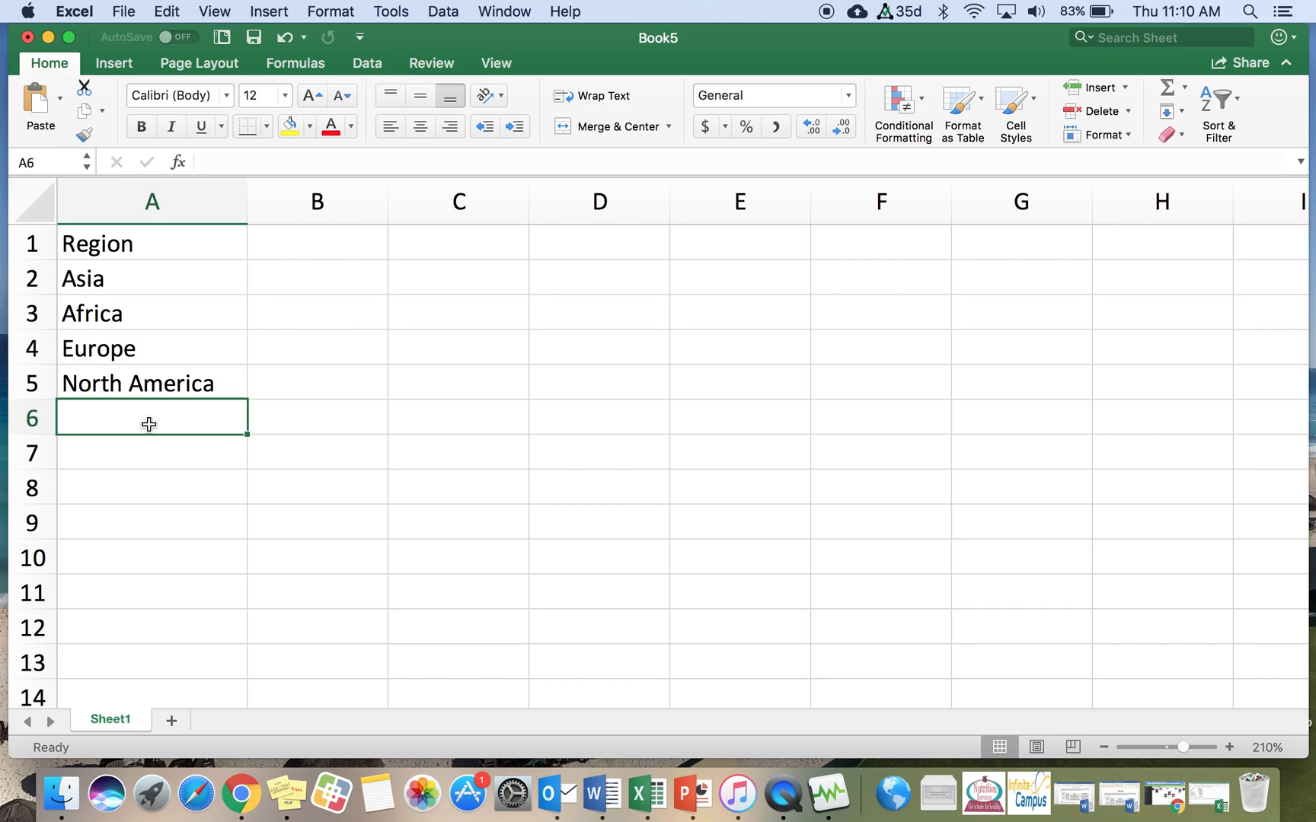
{"action": "type", "text": "SouthAme"}
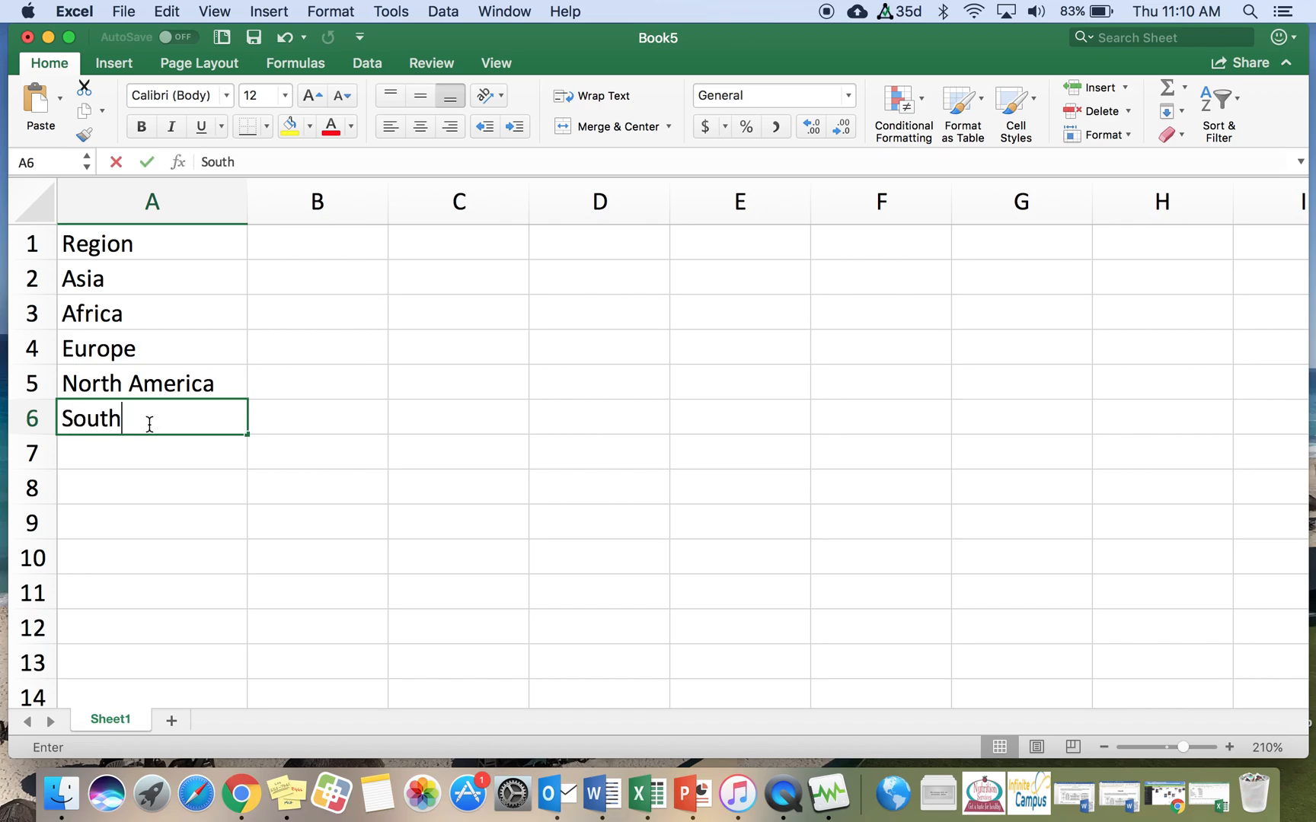
{"action": "key", "text": "BackSpace"}
{"action": "key", "text": "BackSpace"}
{"action": "key", "text": "BackSpace"}
{"action": "type", "text": "Am"}
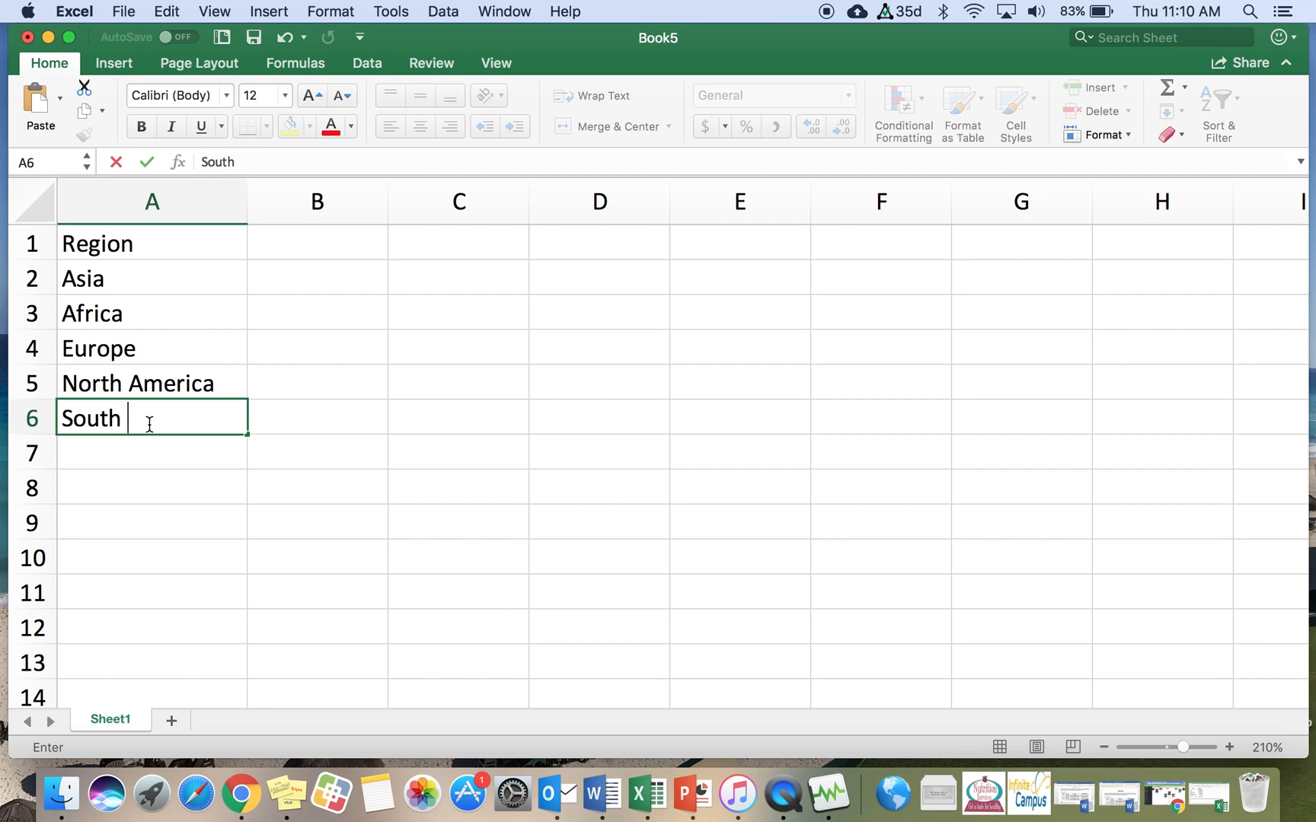
{"action": "type", "text": "erica"}
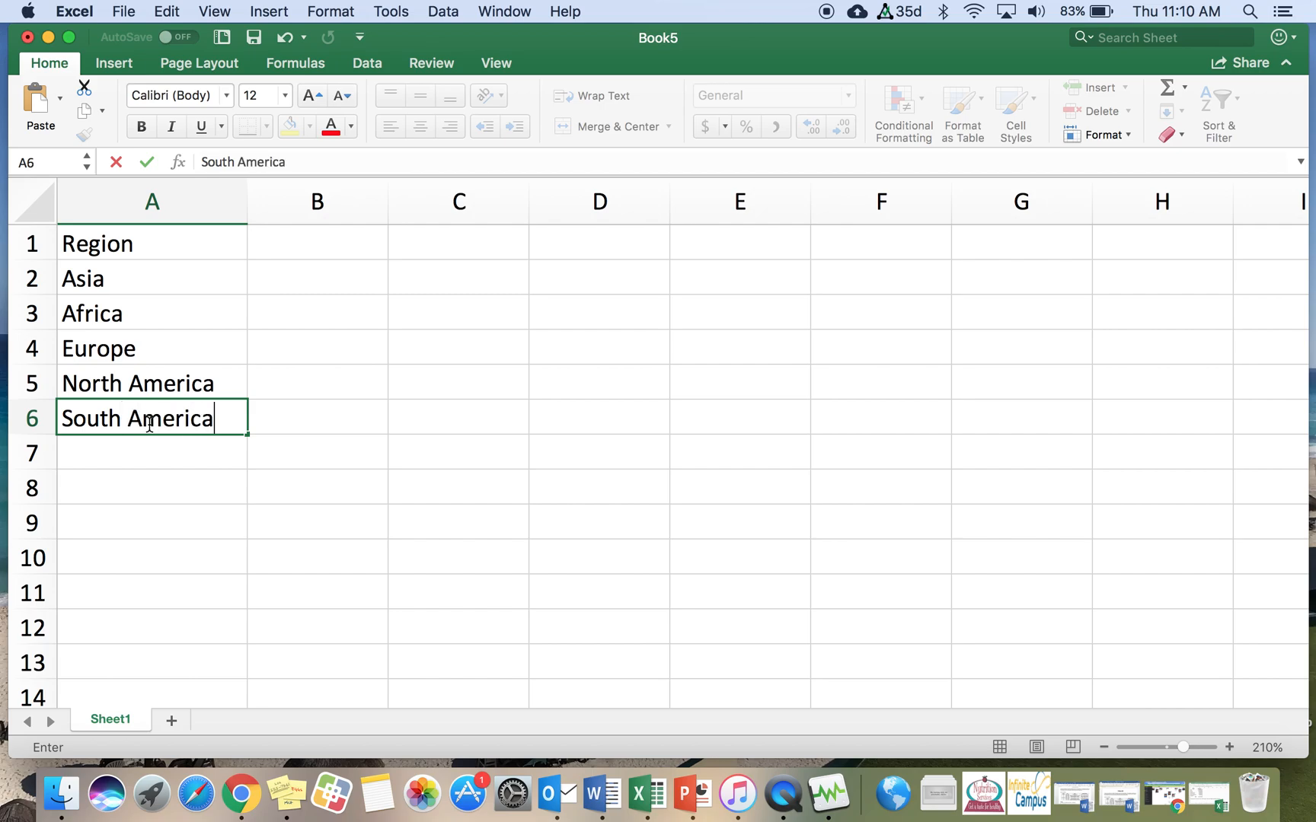
{"action": "key", "text": "Return"}
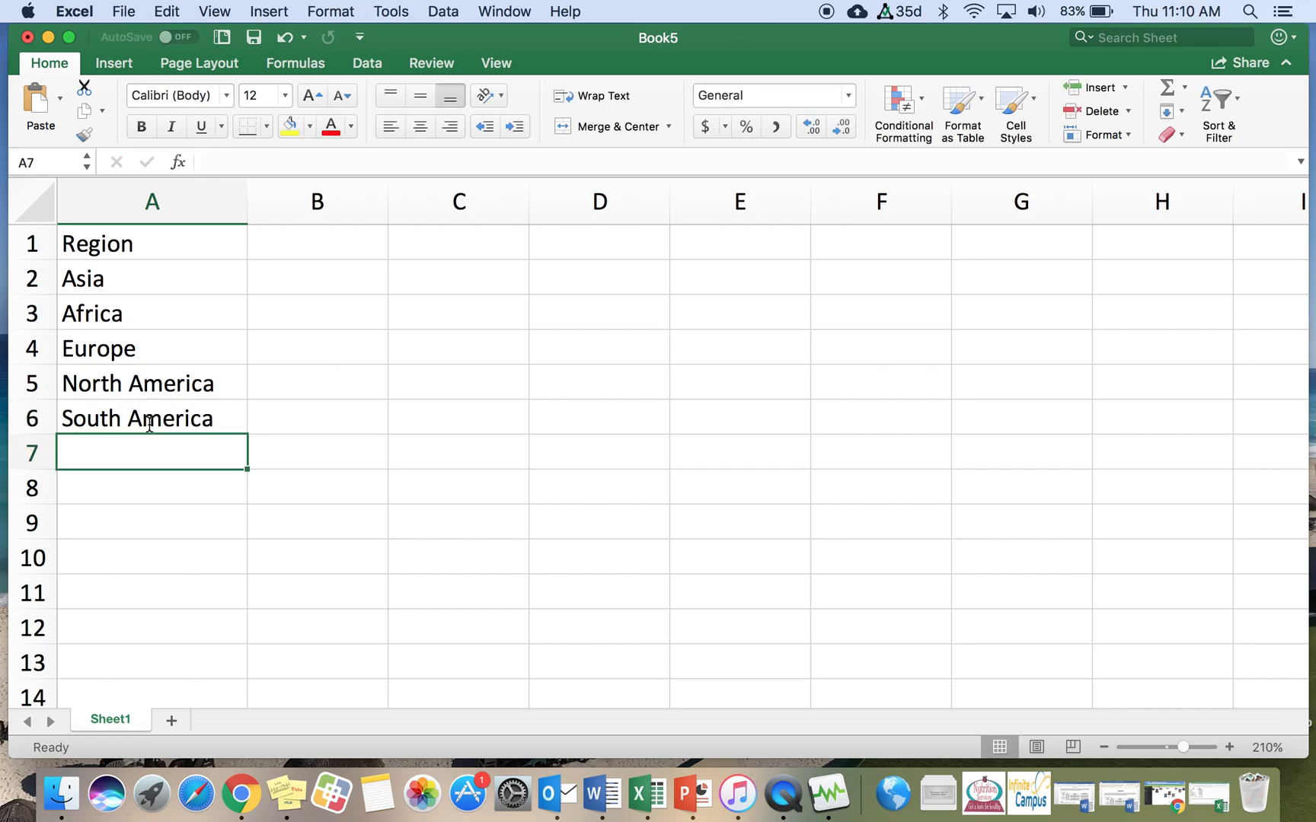
{"action": "type", "text": "au"}
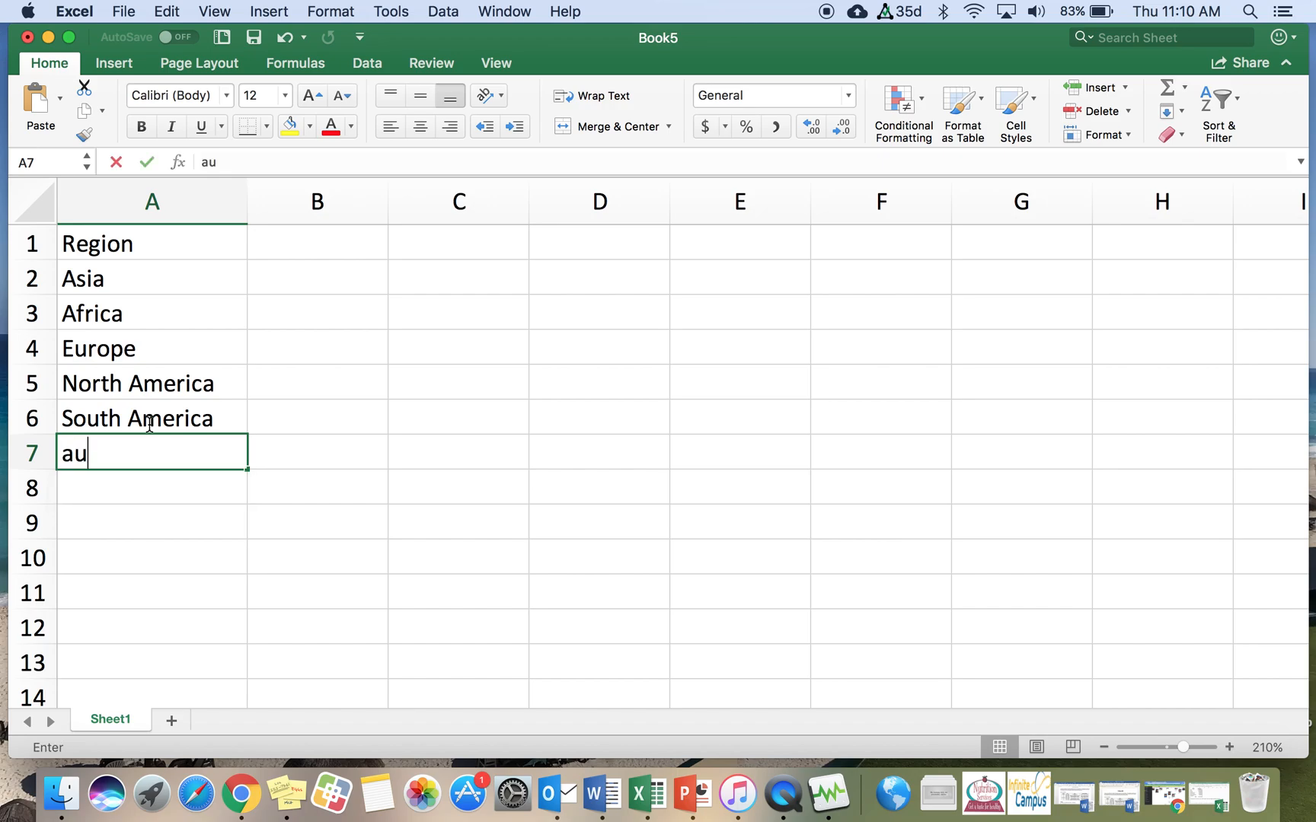
{"action": "key", "text": "BackSpace"}
{"action": "key", "text": "BackSpace"}
{"action": "type", "text": "Australia/"}
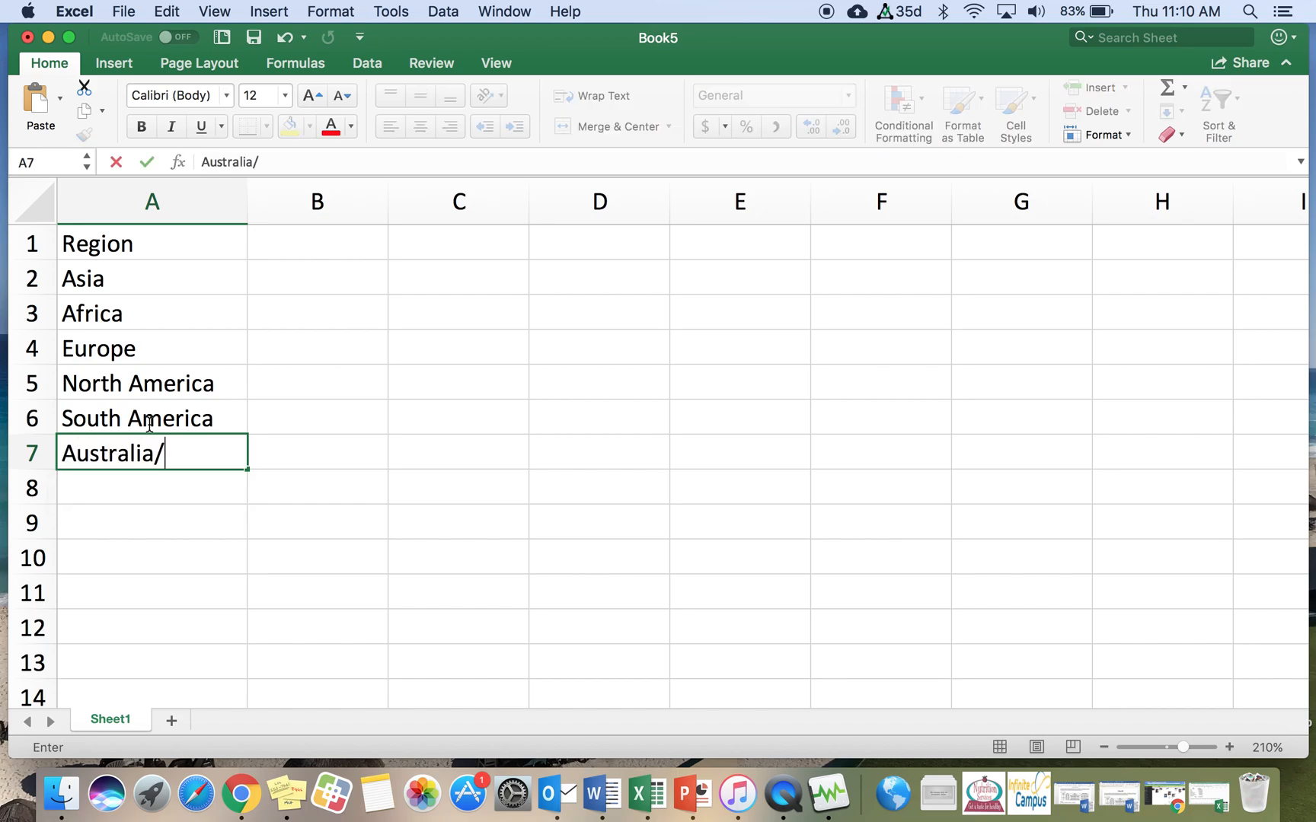
{"action": "type", "text": "Oceania"}
{"action": "key", "text": "Return"}
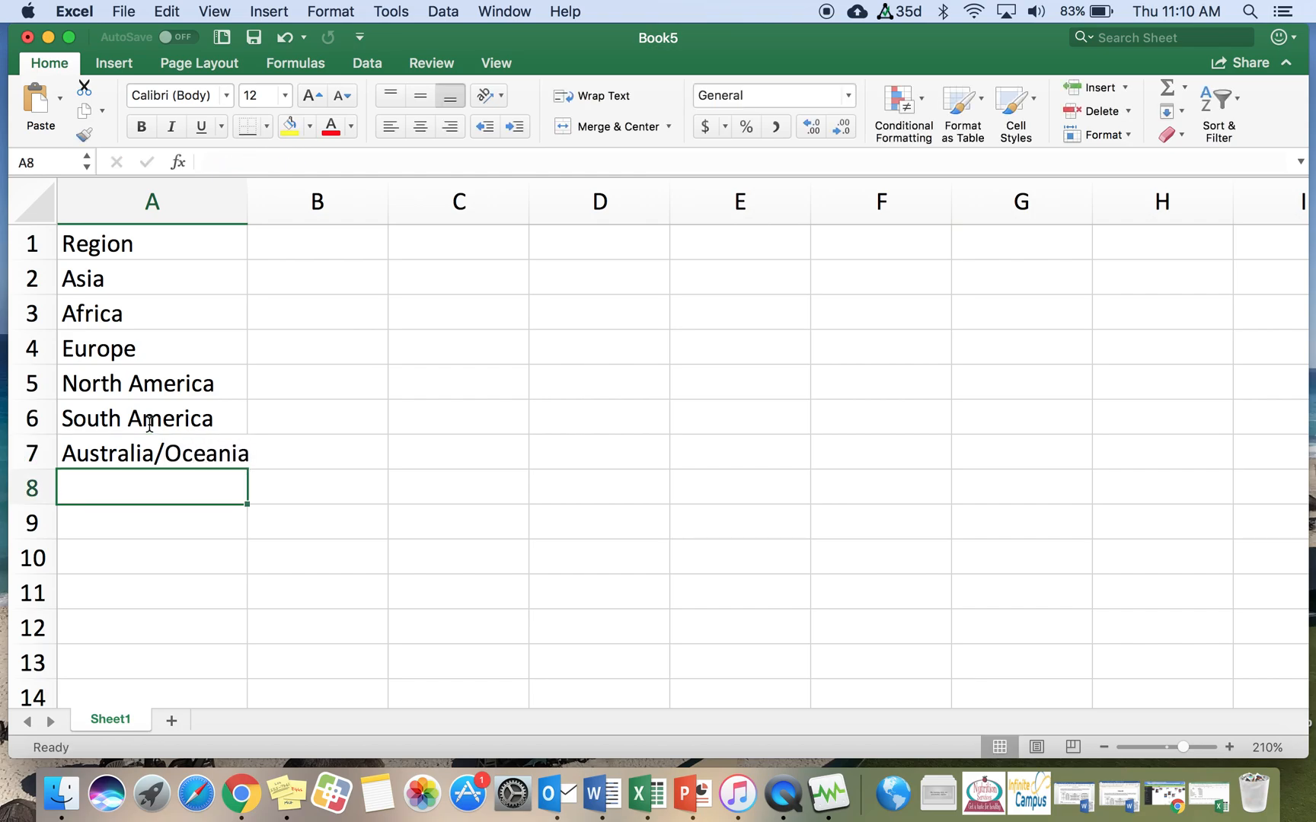
Step: Autofit column A's width and add Antarctica and Total in cells A8 and A9
{"action": "double_click", "coordinate": [247, 209]}
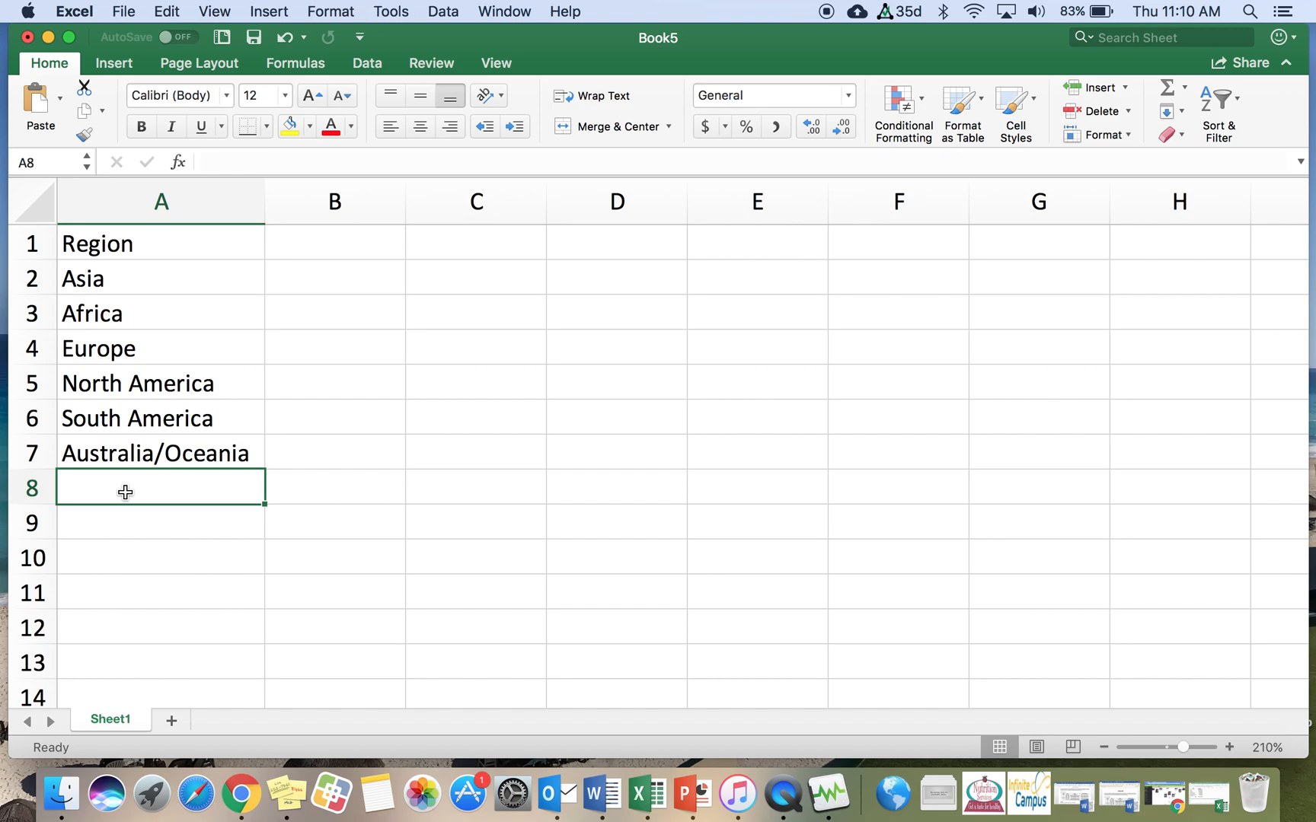
{"action": "type", "text": "Antarc"}
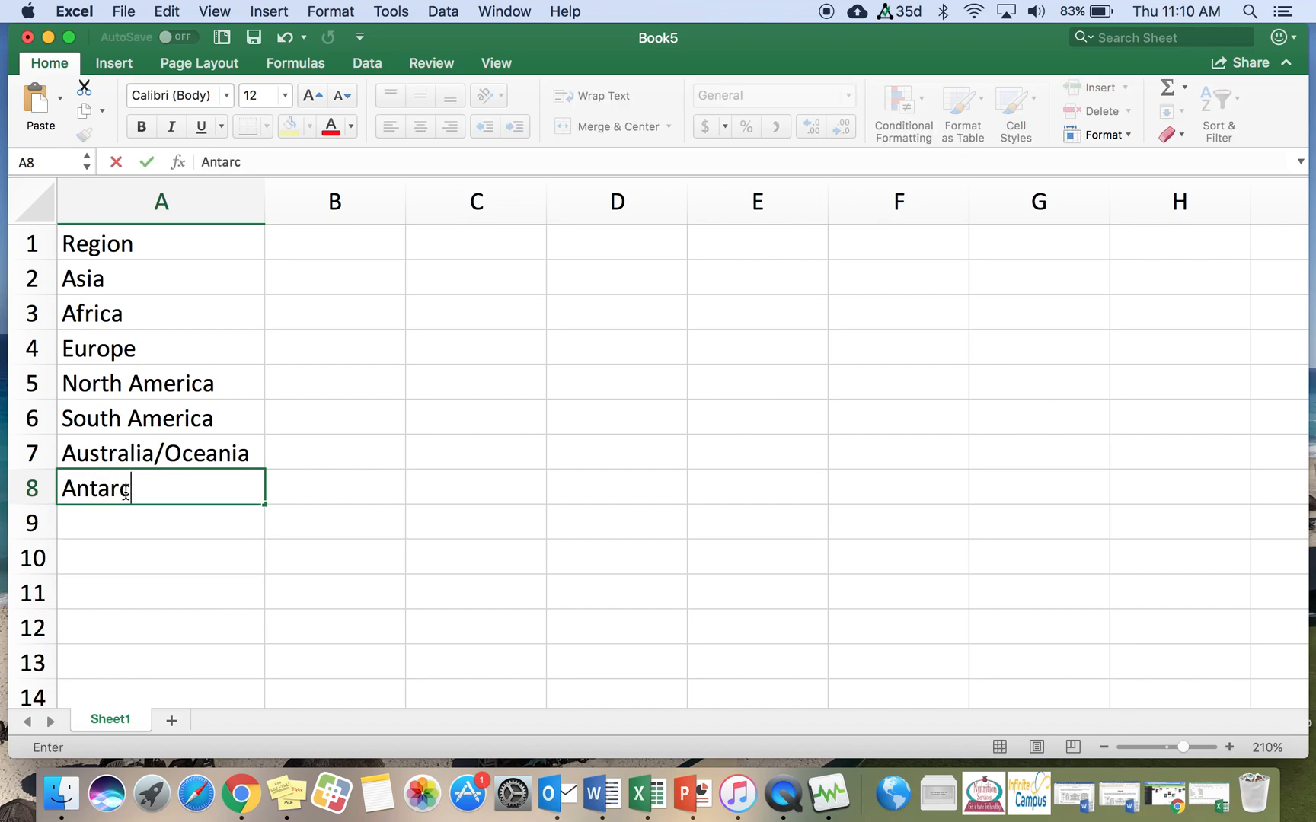
{"action": "type", "text": "tica"}
{"action": "key", "text": "Return"}
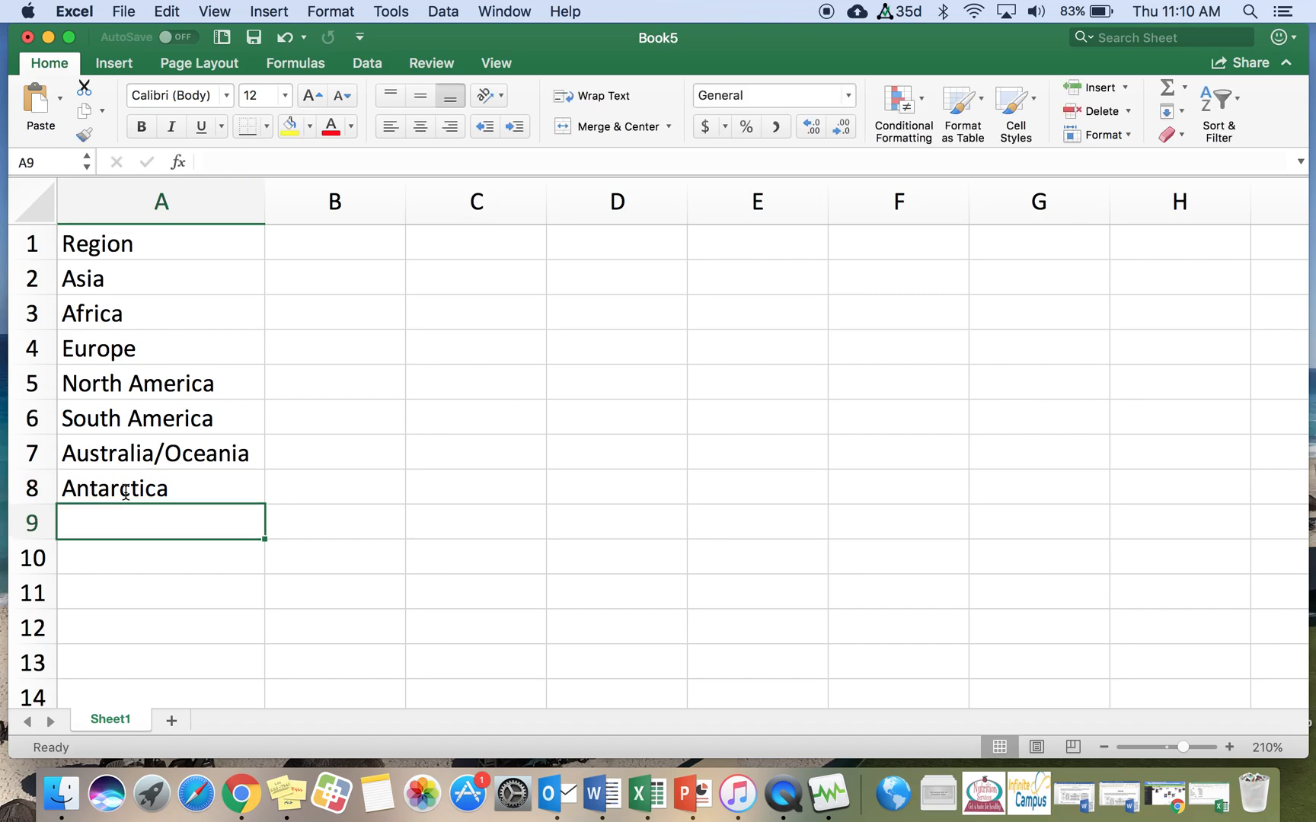
{"action": "type", "text": "Total"}
{"action": "key", "text": "Return"}
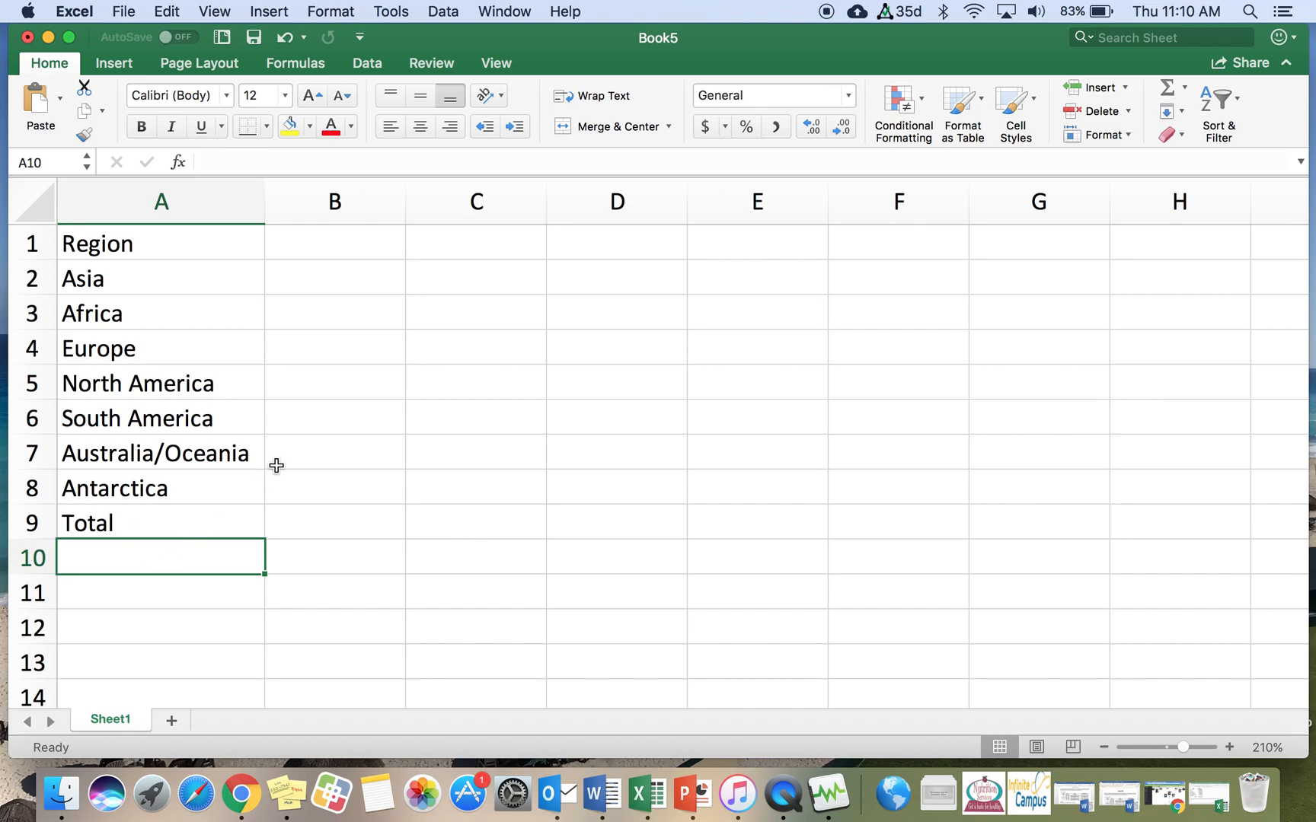
Step: Enter the header Population in cell B1
{"action": "left_click", "coordinate": [324, 249]}
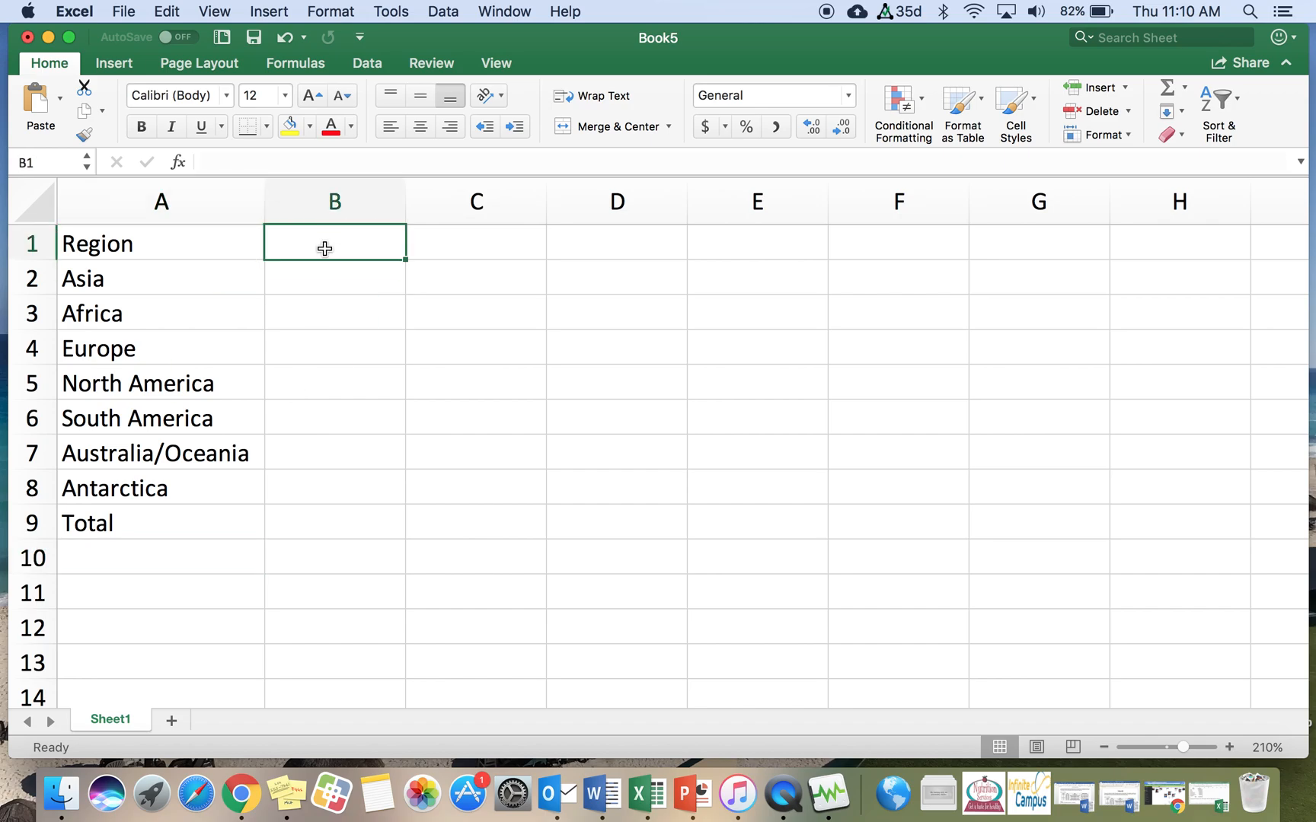
{"action": "type", "text": "Po"}
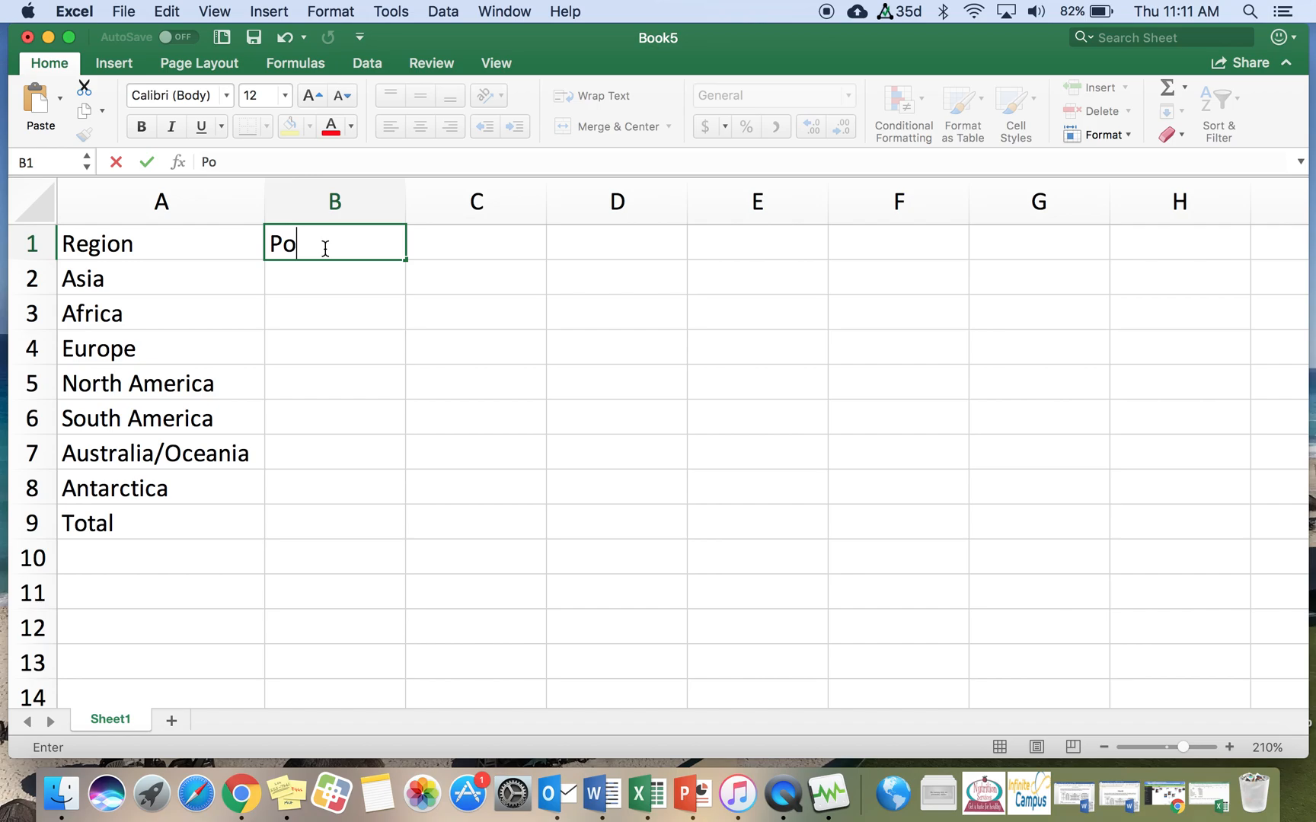
{"action": "type", "text": "pulation"}
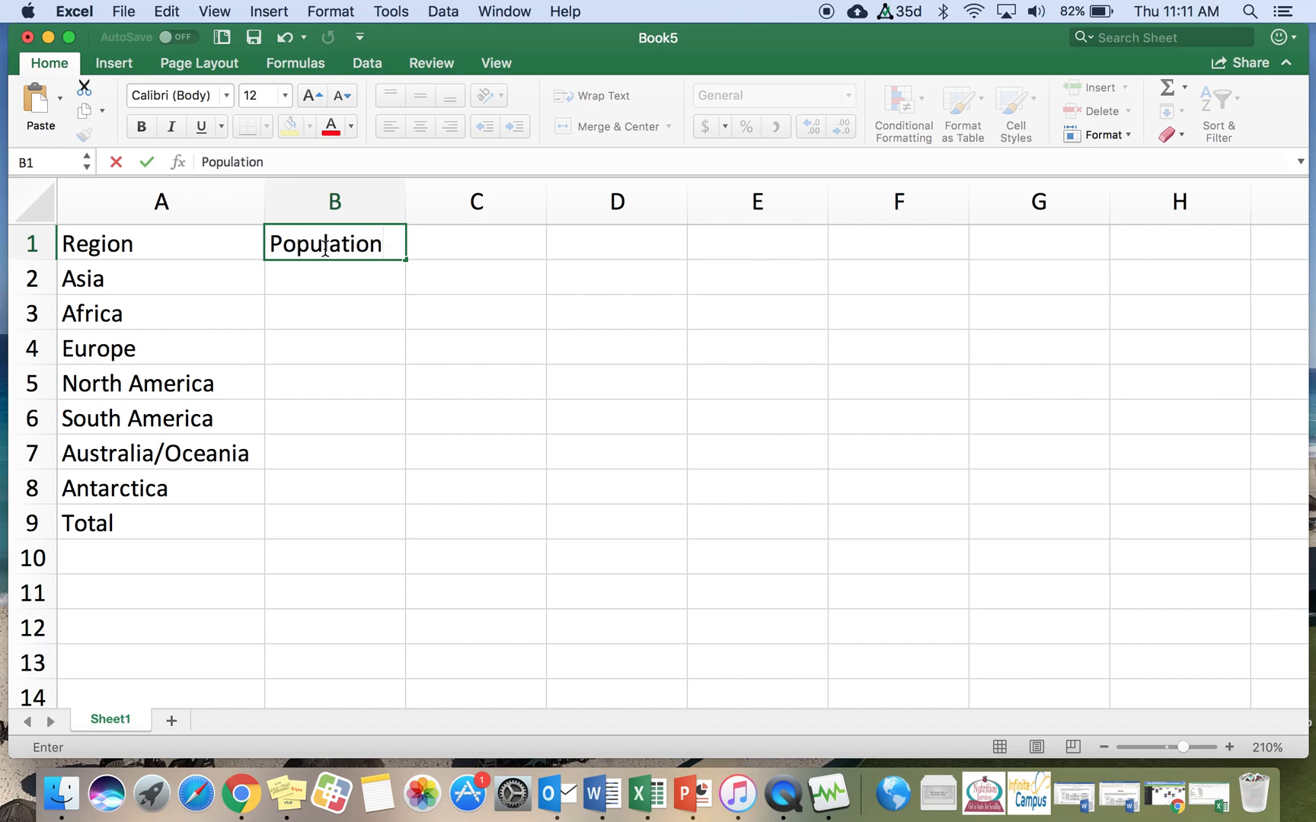
{"action": "key", "text": "Return"}
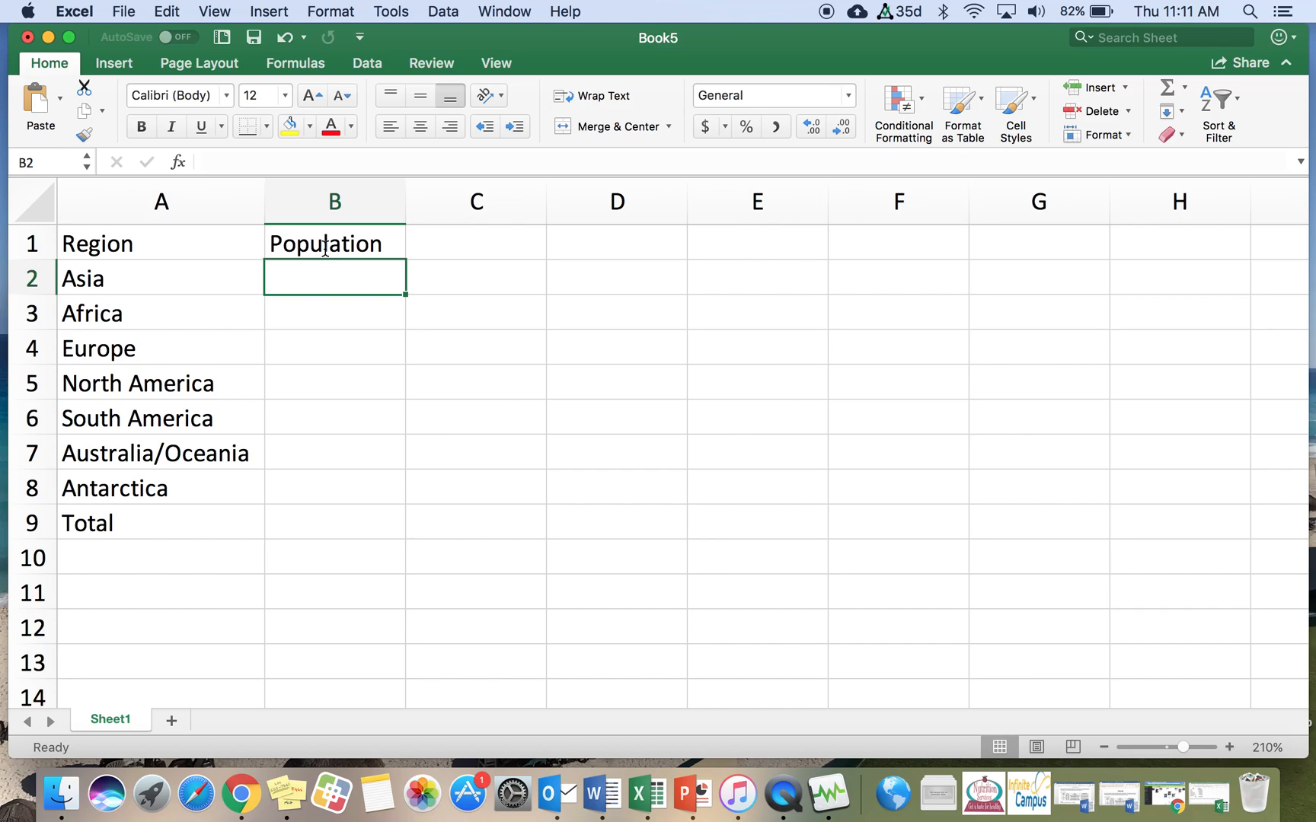
{"action": "type", "text": "4"}
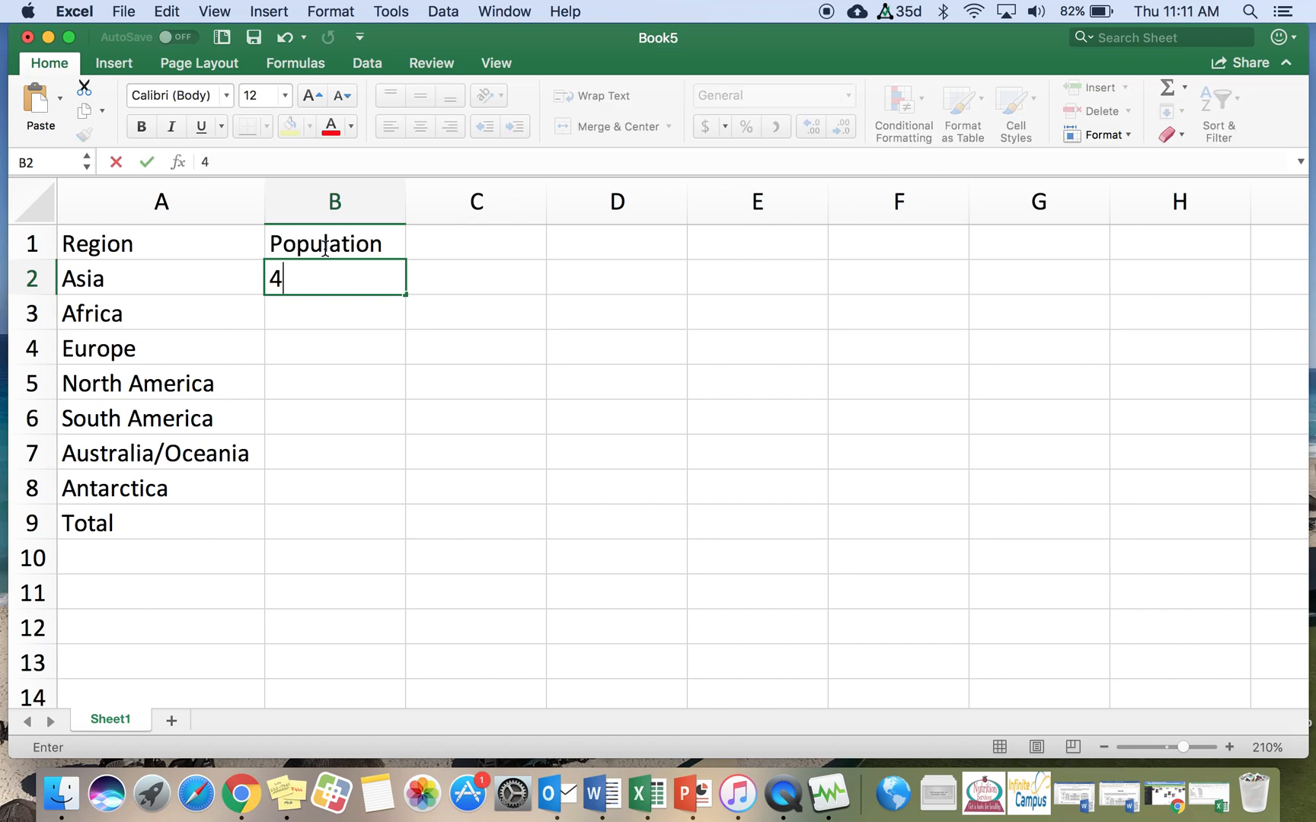
{"action": "type", "text": "436000000"}
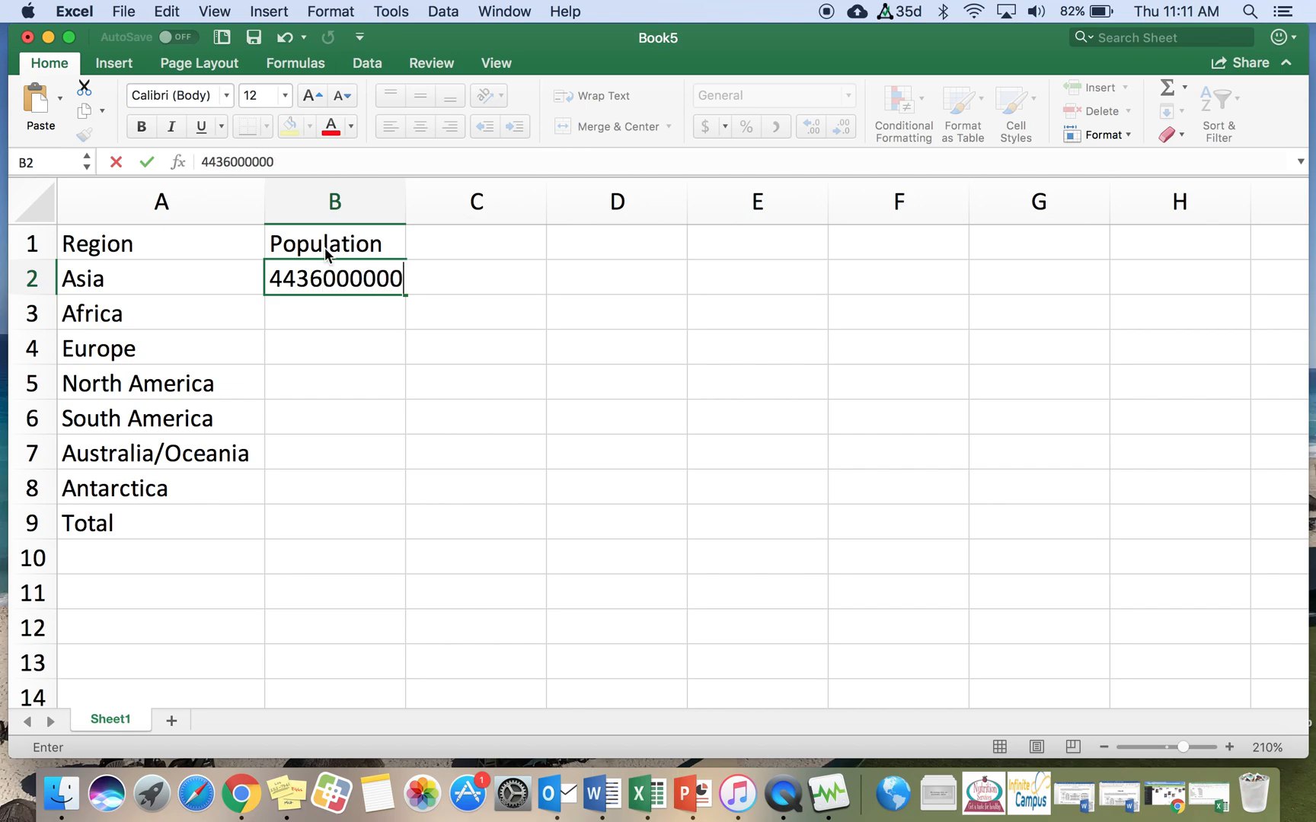
{"action": "key", "text": "Return"}
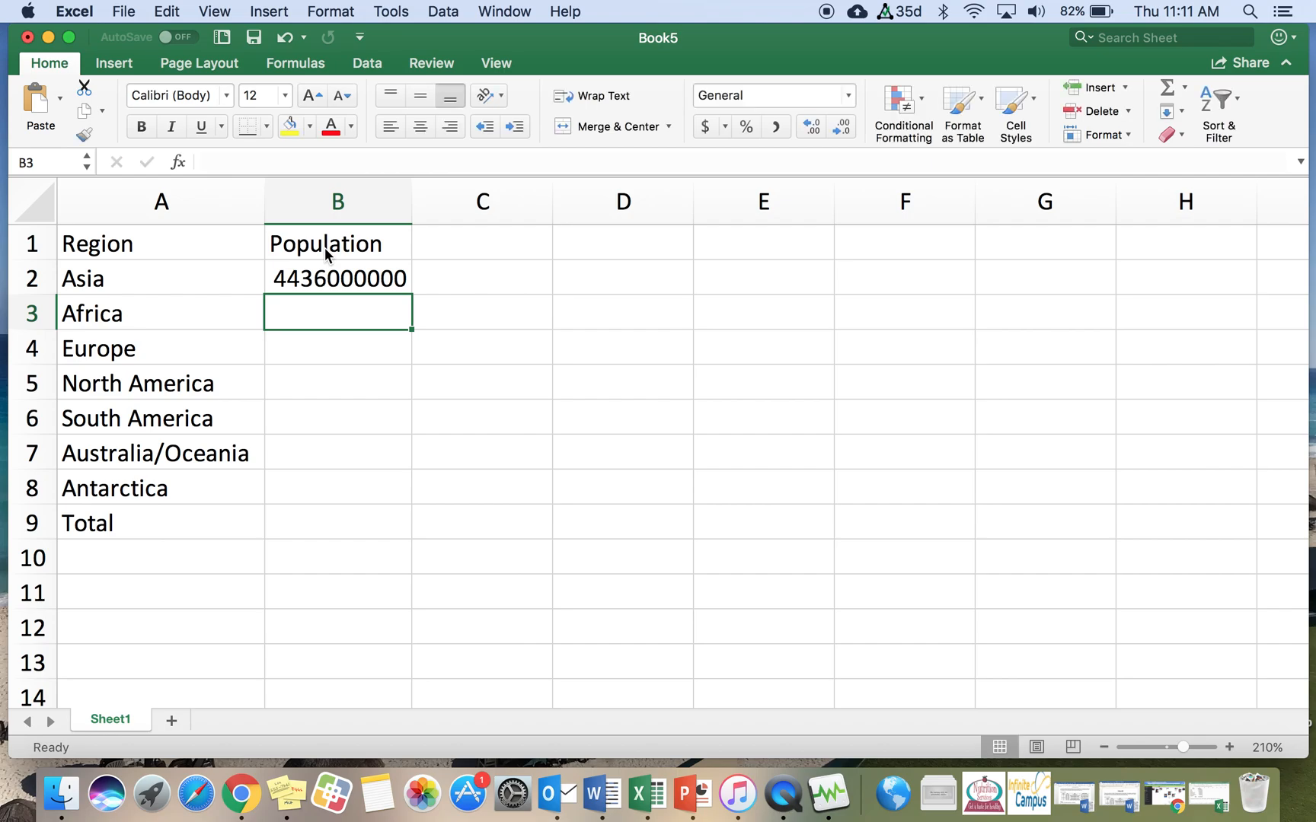
{"action": "left_click_drag", "start_coordinate": [410, 206], "coordinate": [380, 208]}
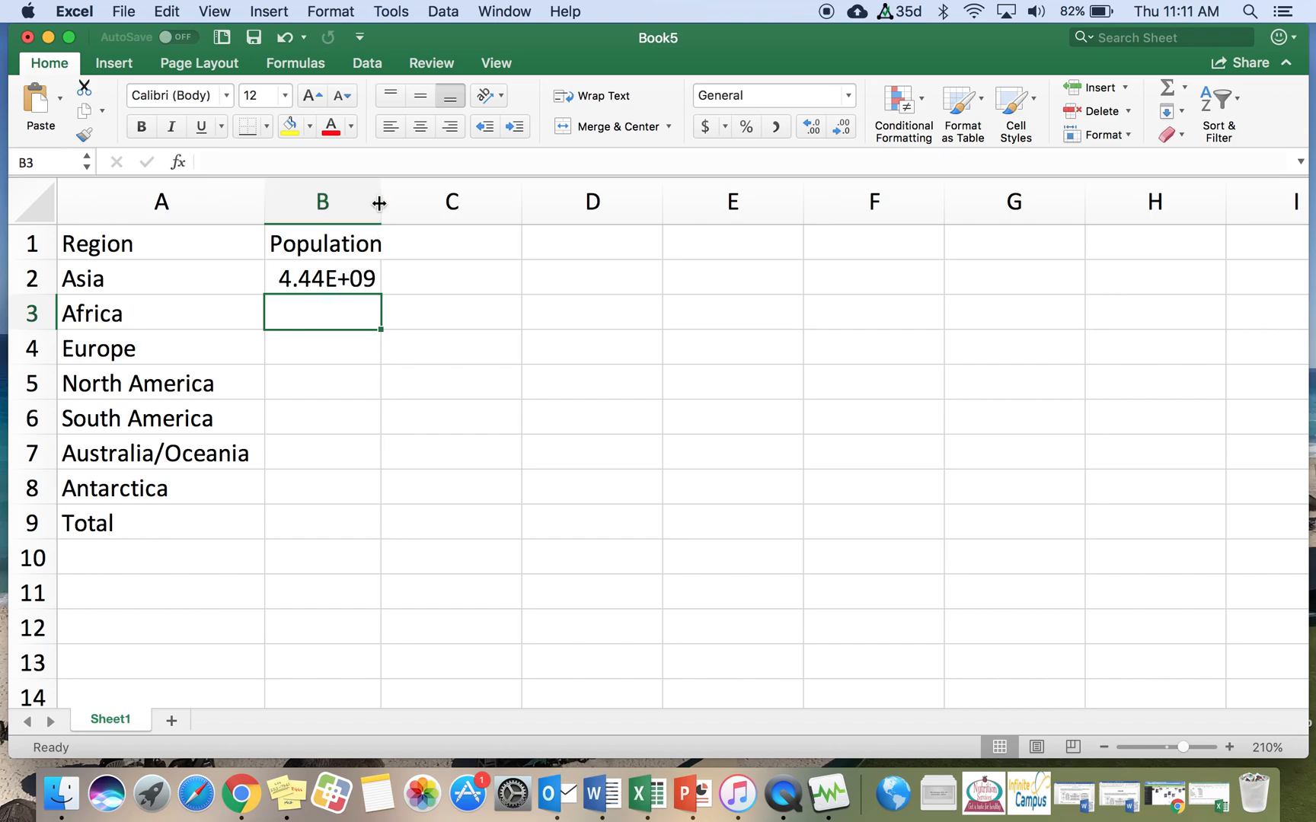
{"action": "left_click_drag", "start_coordinate": [381, 203], "coordinate": [418, 203]}
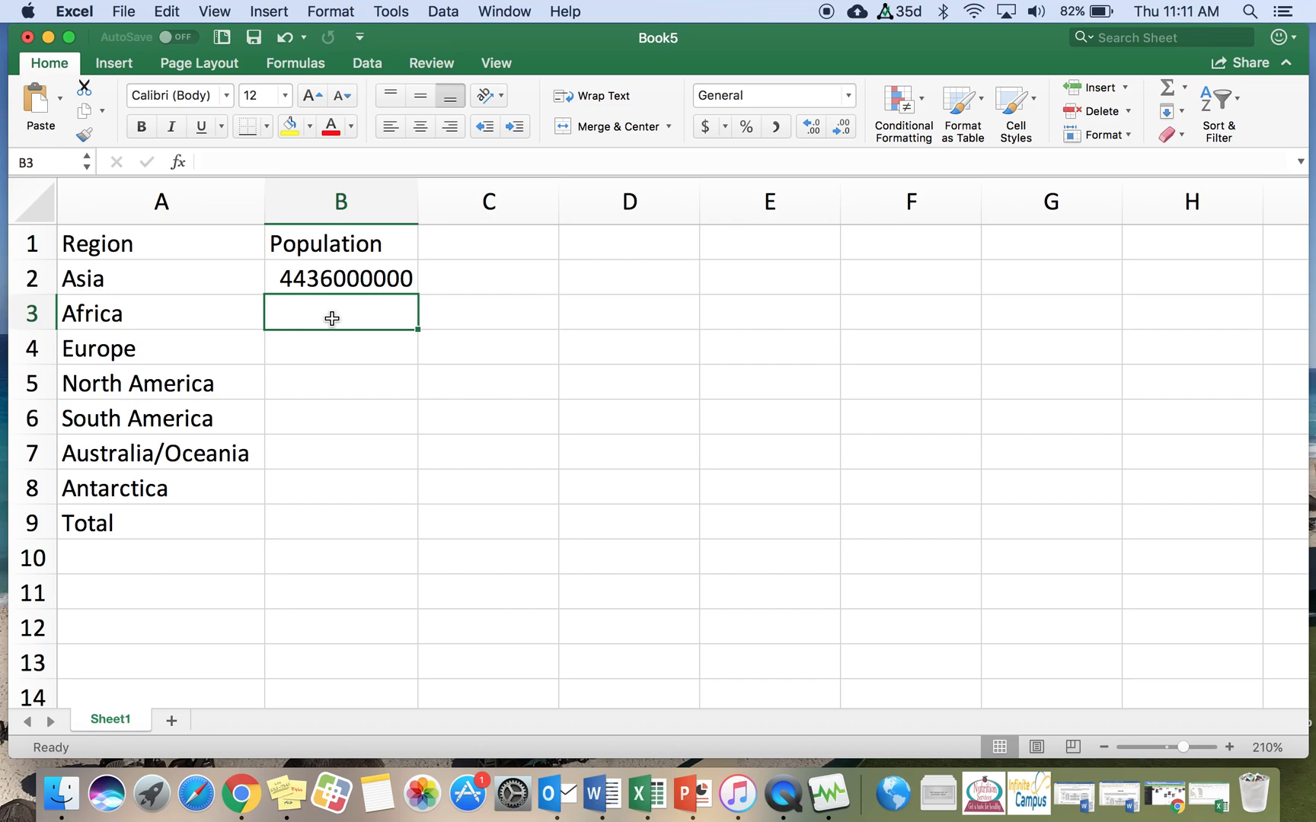
{"action": "type", "text": "12"}
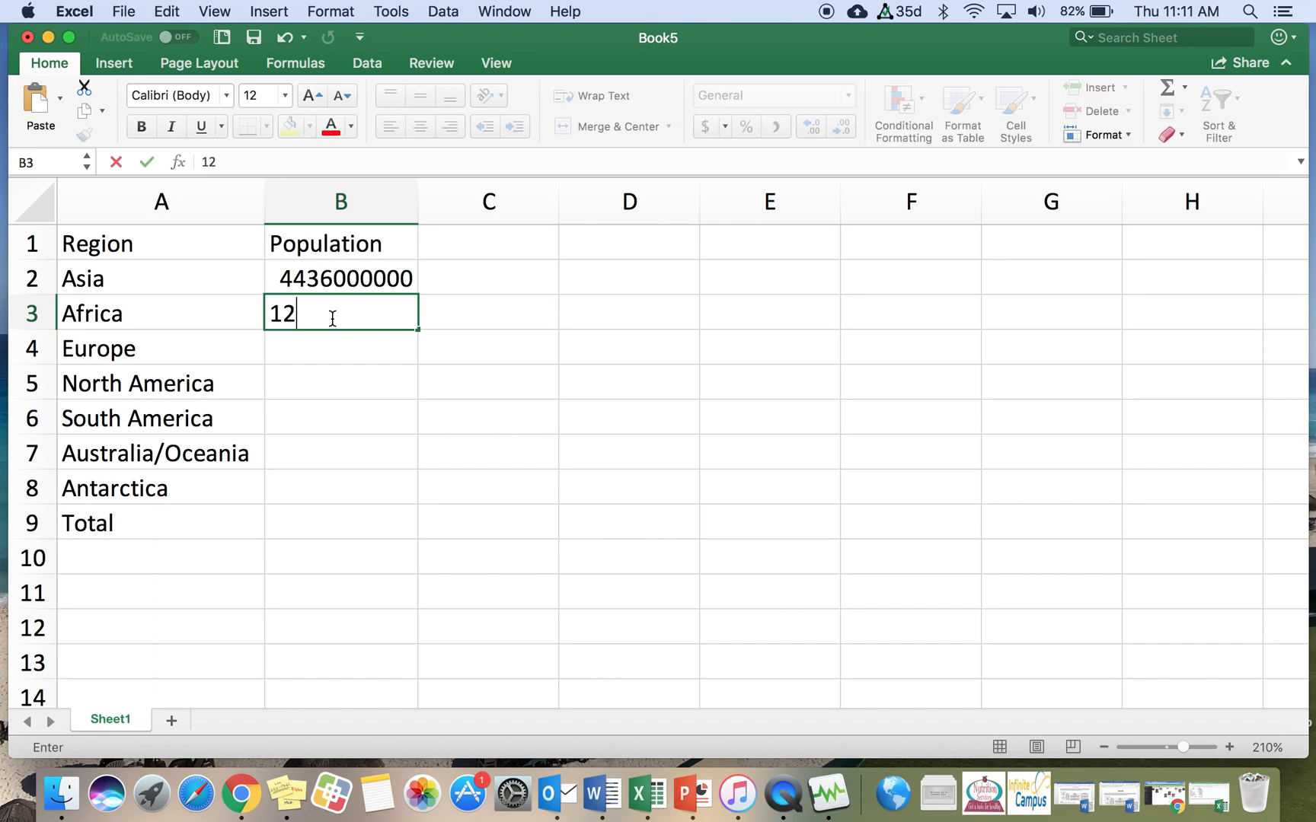
{"action": "type", "text": "16"}
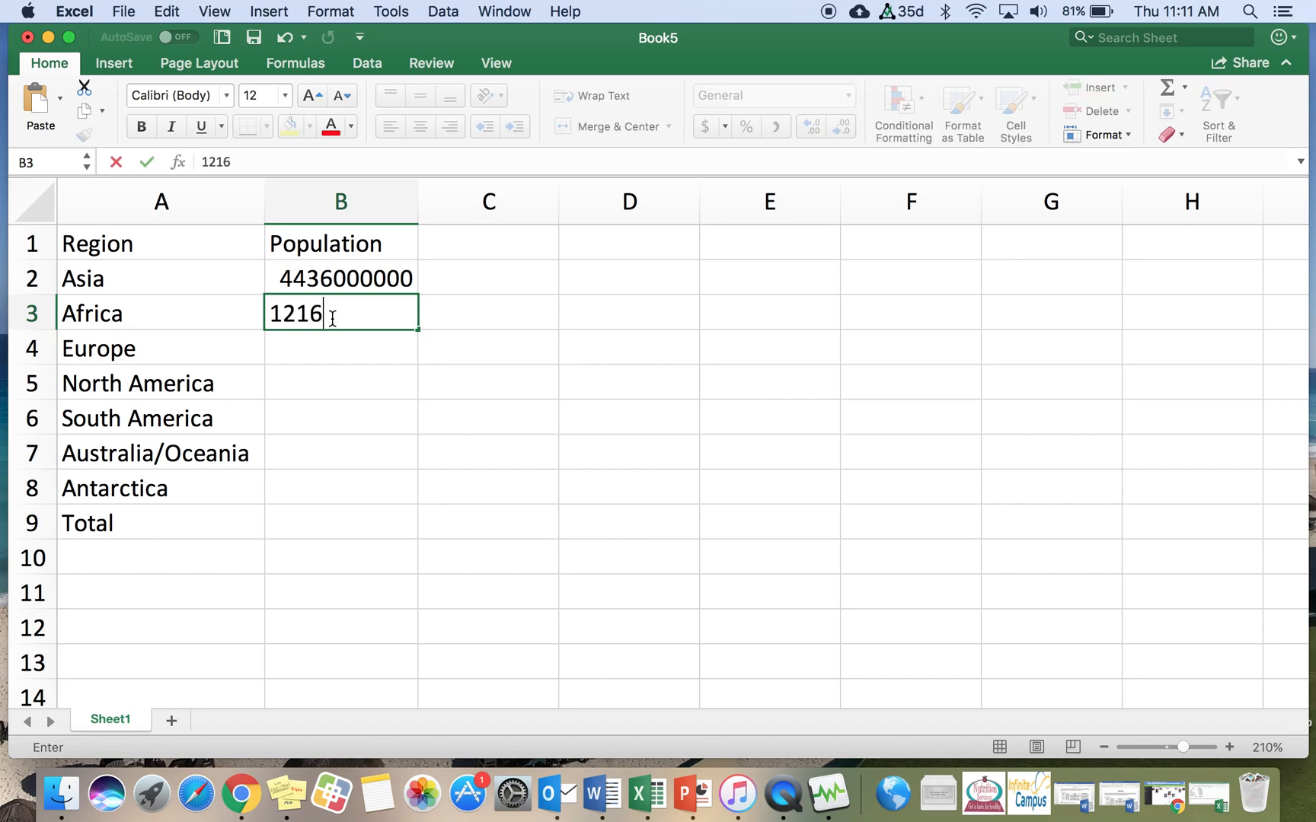
{"action": "type", "text": "000000"}
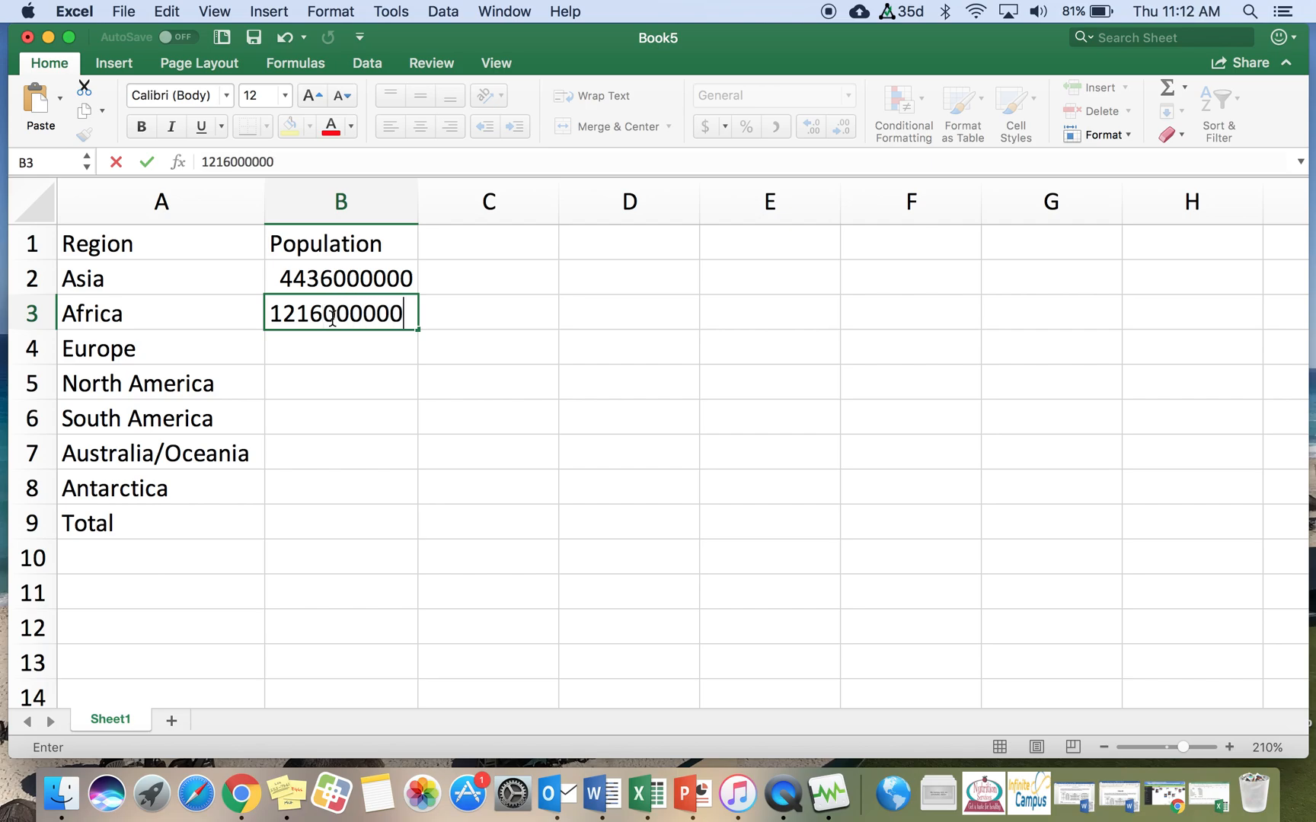
{"action": "key", "text": "Return"}
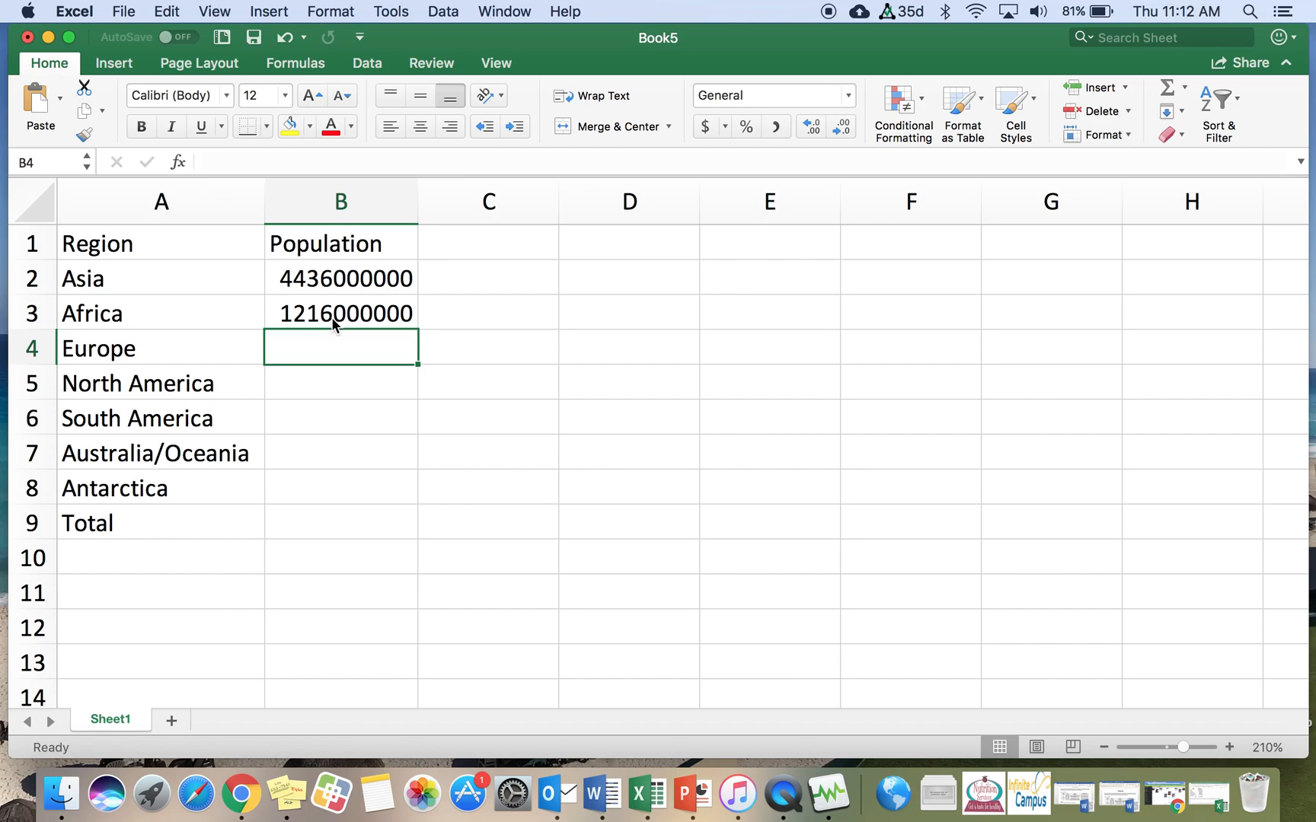
{"action": "type", "text": "739"}
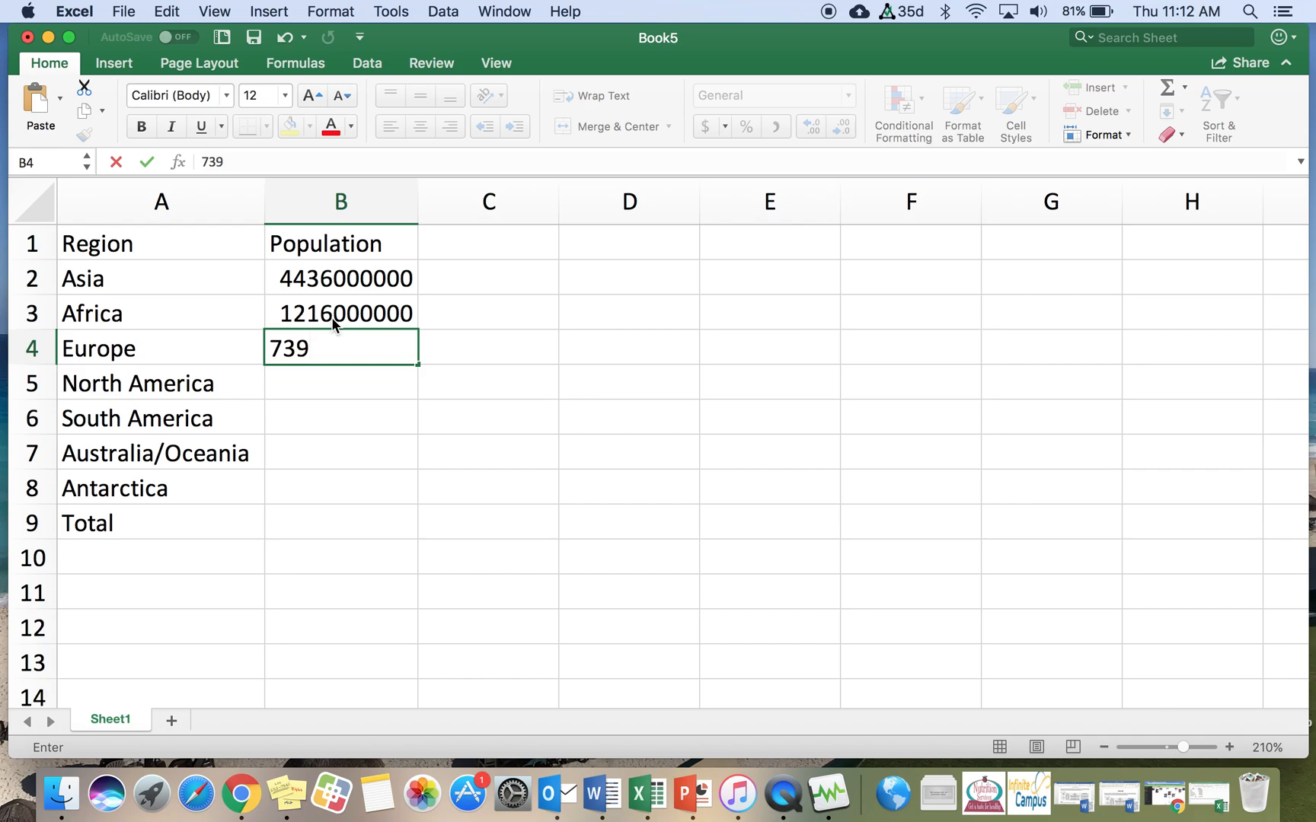
{"action": "type", "text": "000000"}
{"action": "key", "text": "Return"}
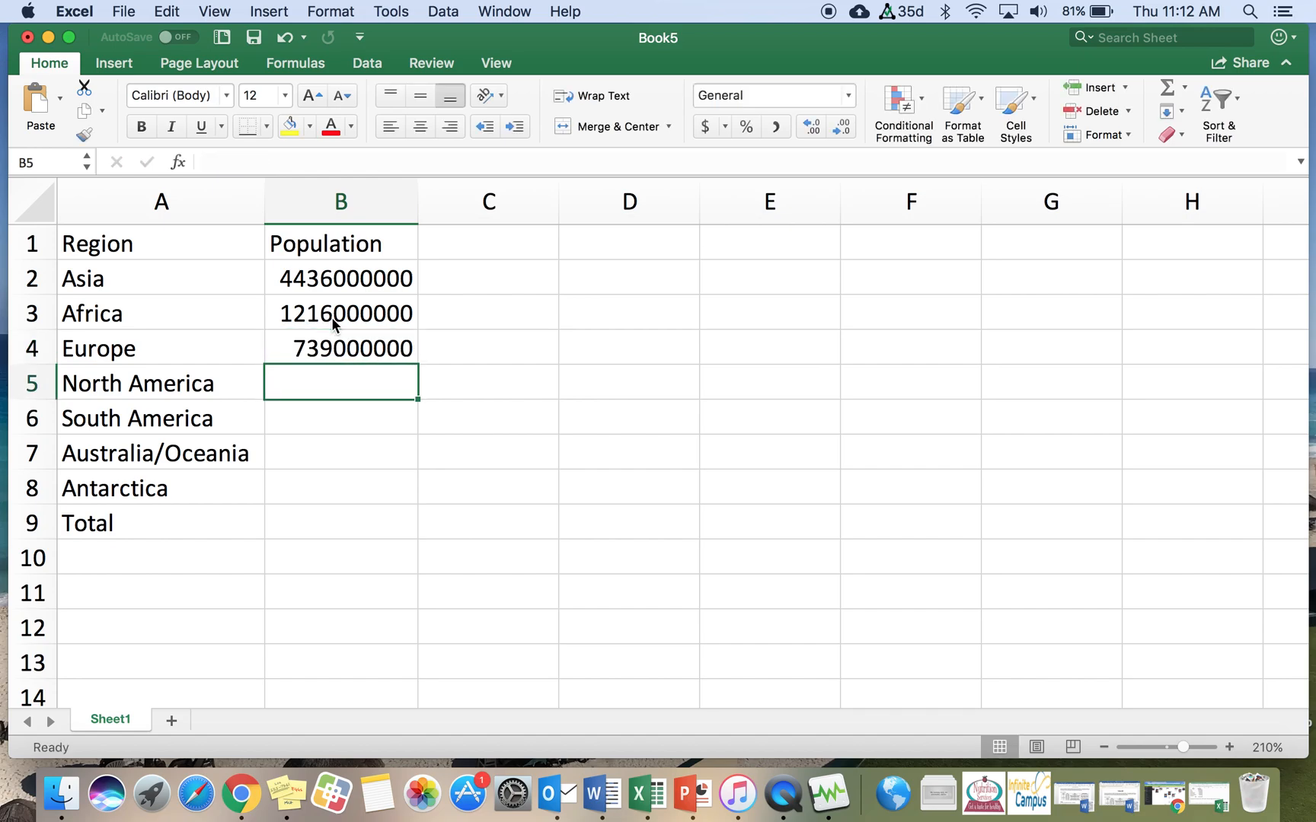
Step: Enter populations 579000000, 423000000 and 40000000 for North America, South America and Australia/Oceania in B5 to B7
{"action": "type", "text": "579"}
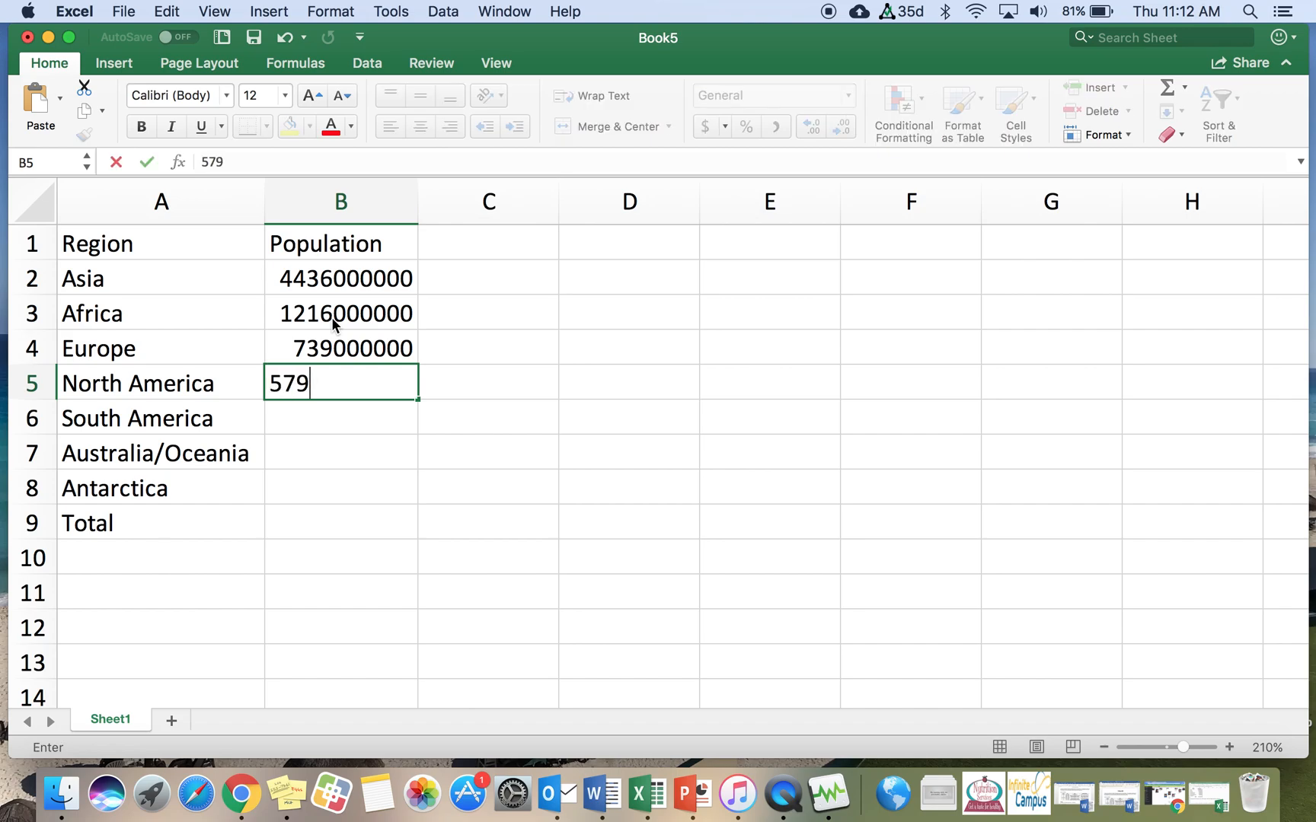
{"action": "type", "text": "000000"}
{"action": "key", "text": "Return"}
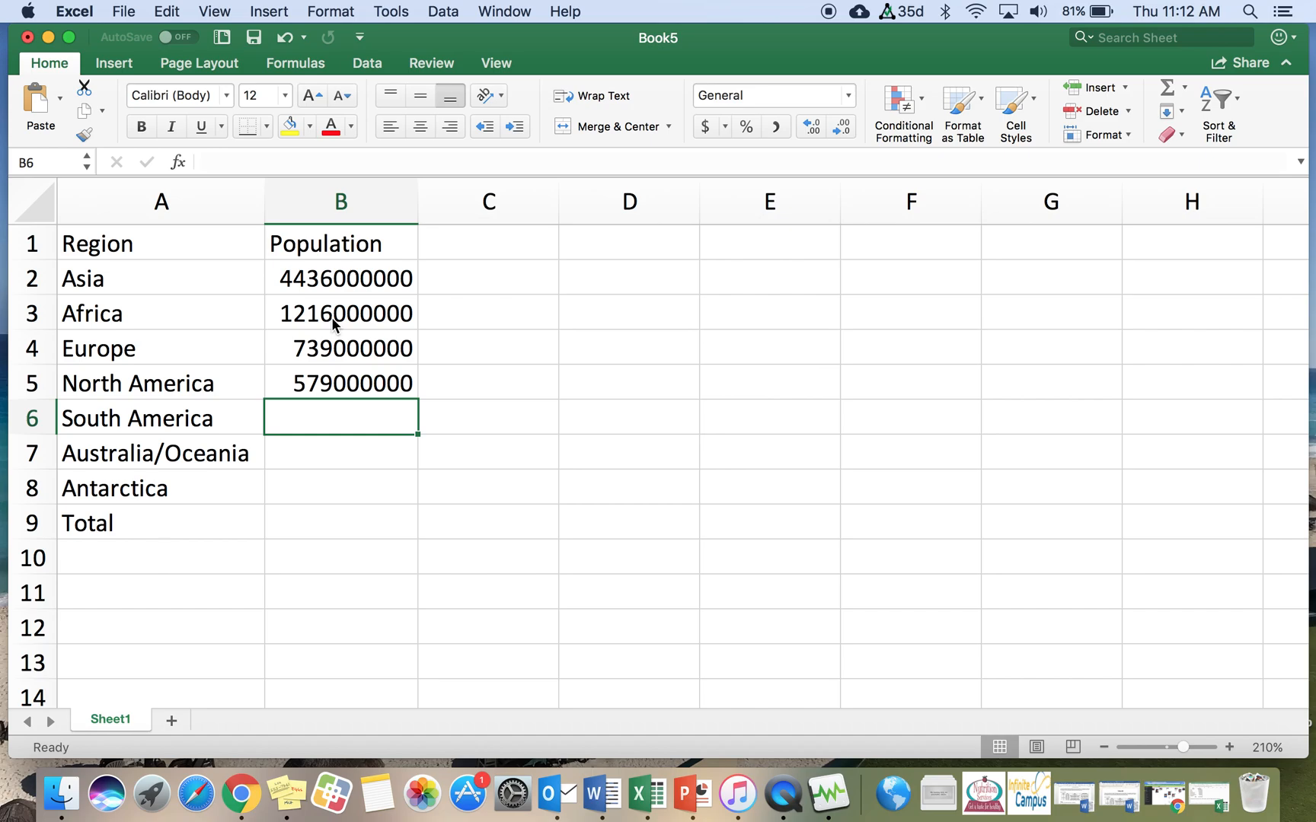
{"action": "type", "text": "423"}
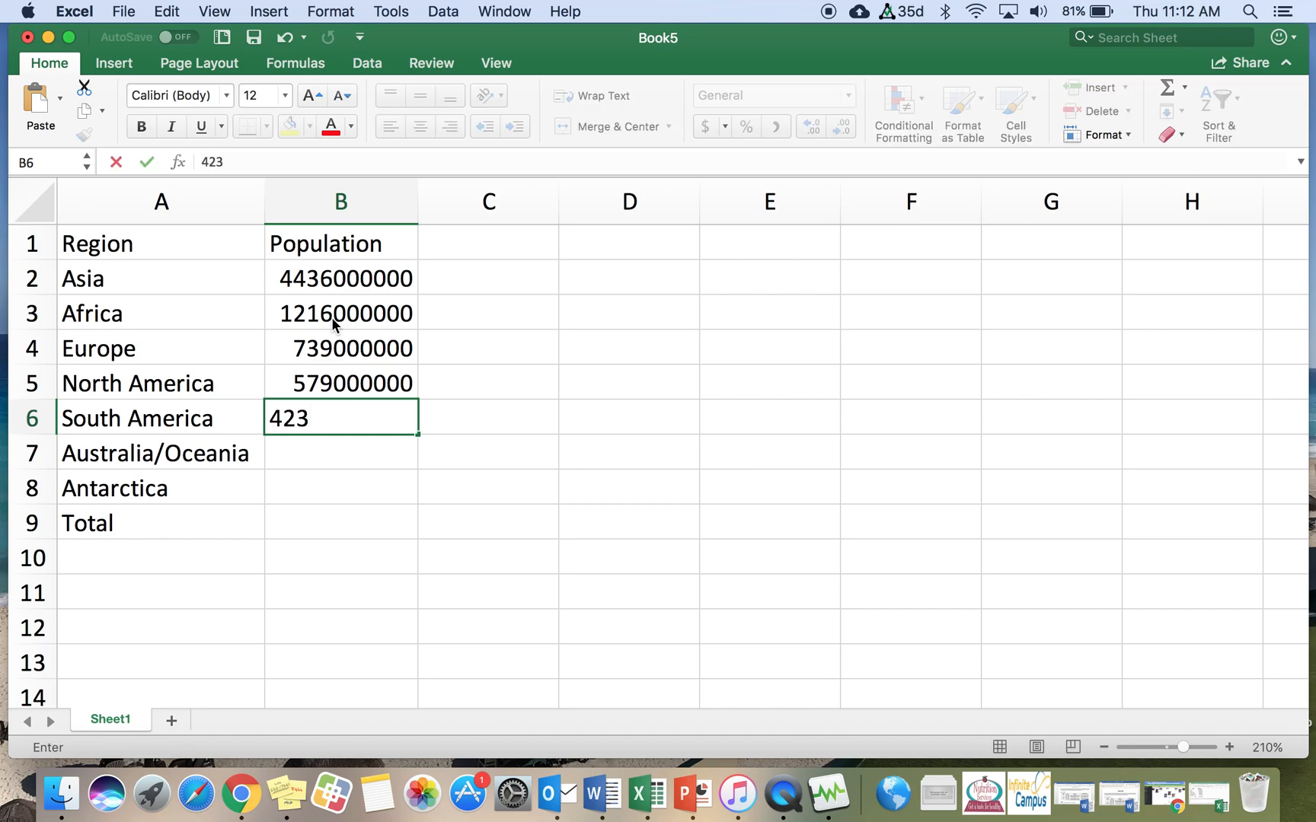
{"action": "type", "text": "000000"}
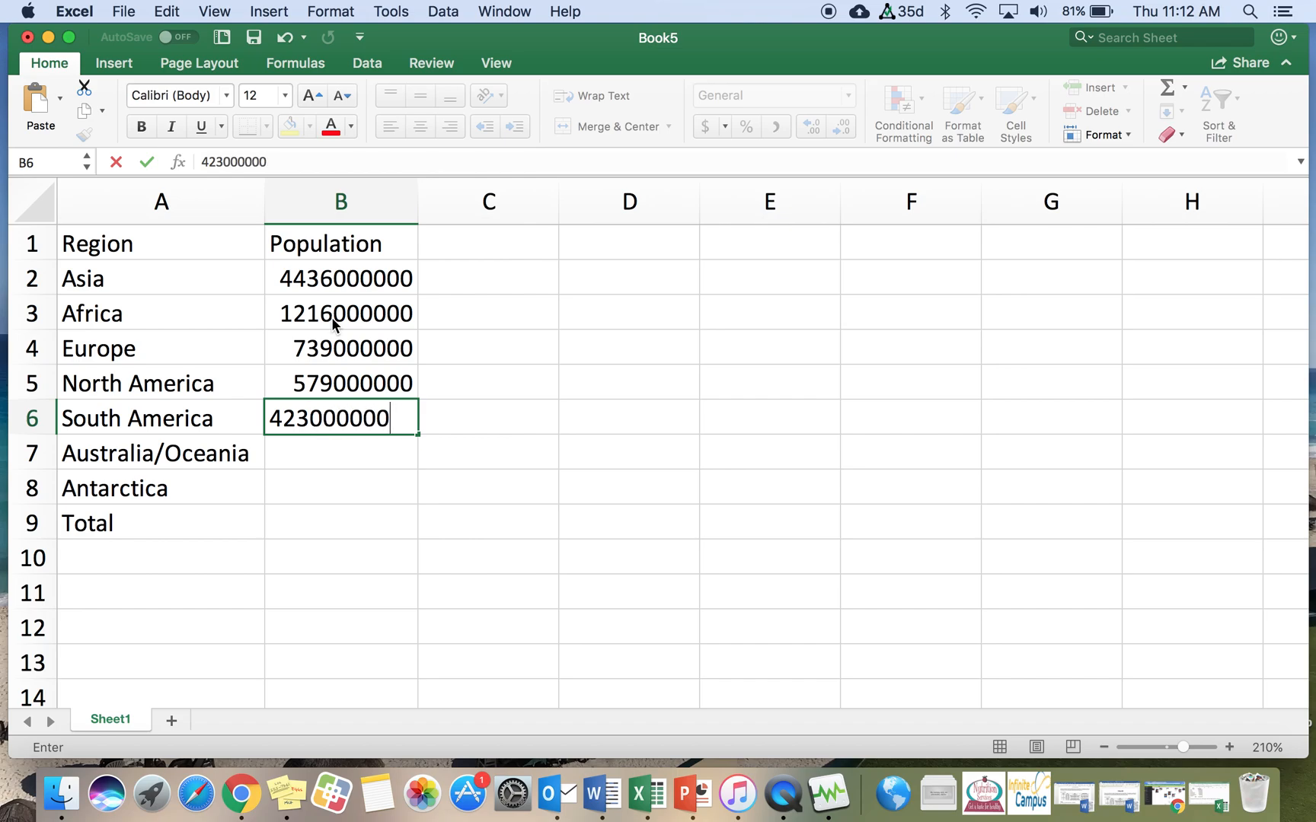
{"action": "key", "text": "Return"}
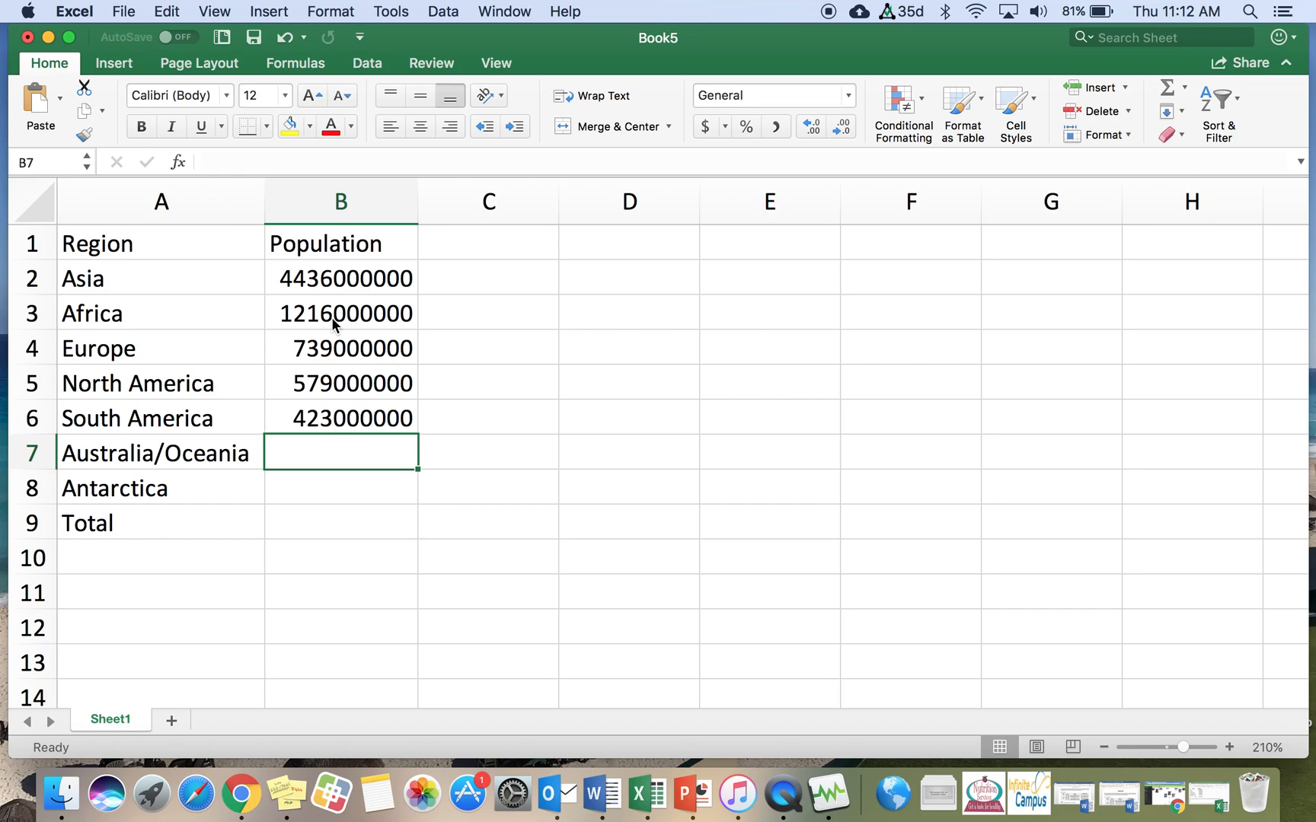
{"action": "type", "text": "40"}
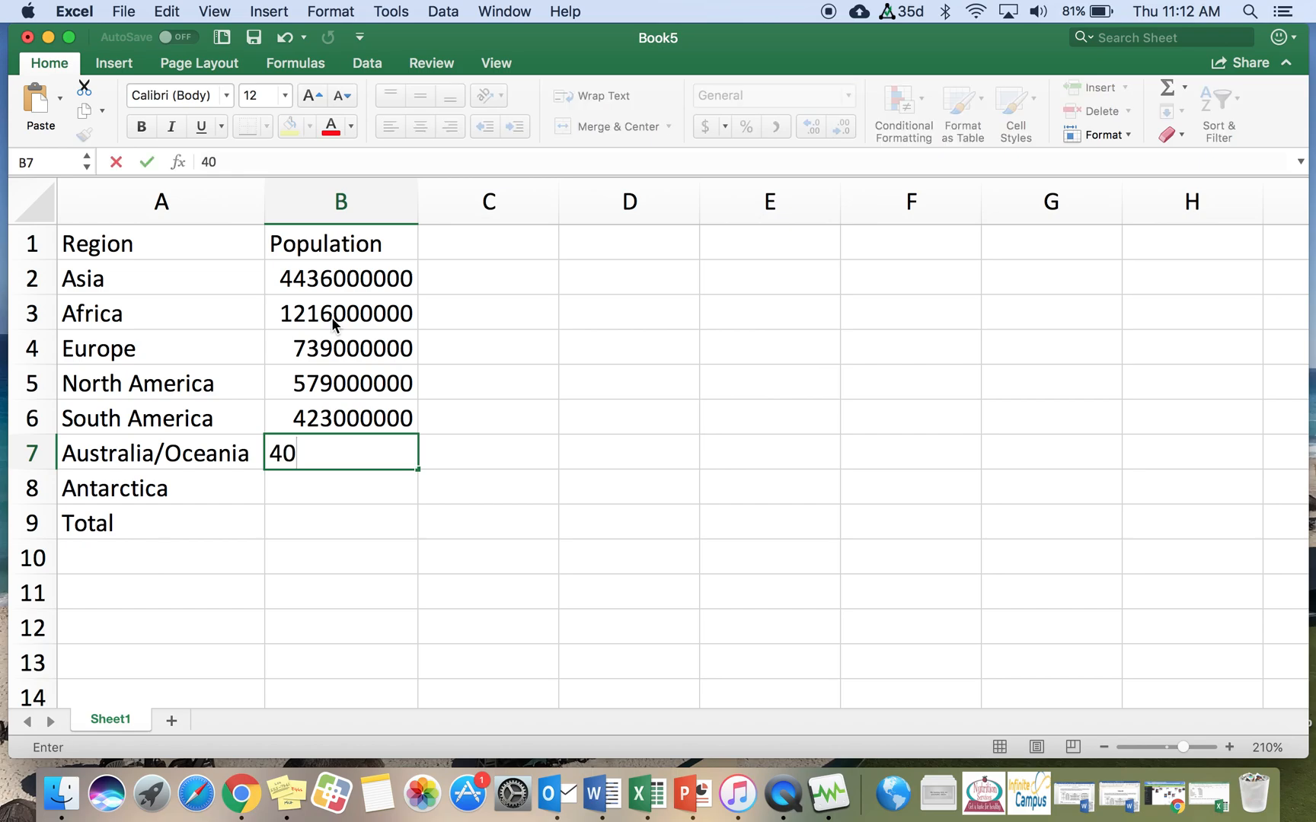
{"action": "type", "text": "000000"}
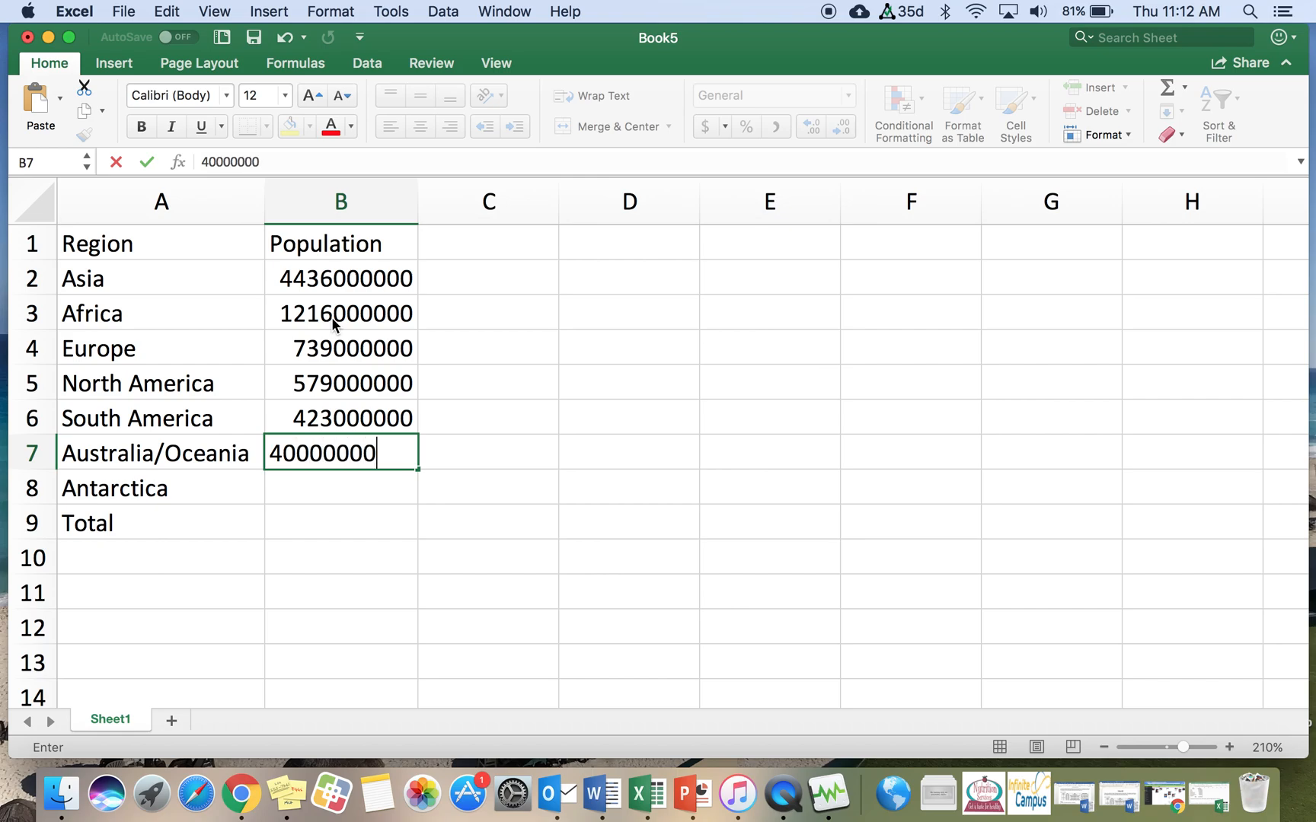
{"action": "key", "text": "Return"}
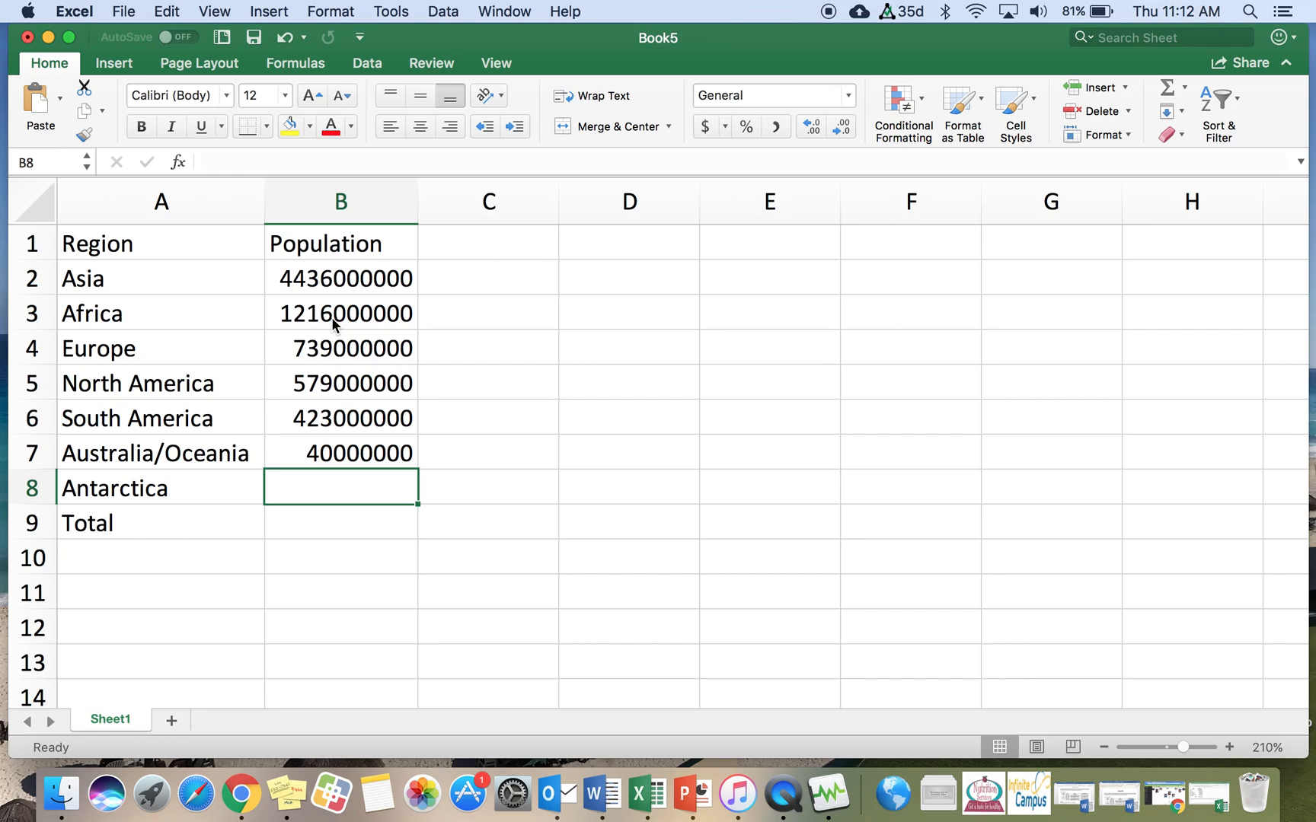
Step: Enter 0 for Antarctica in B8 and add an AutoSum of B2:B8 in the Total cell B9
{"action": "type", "text": "0"}
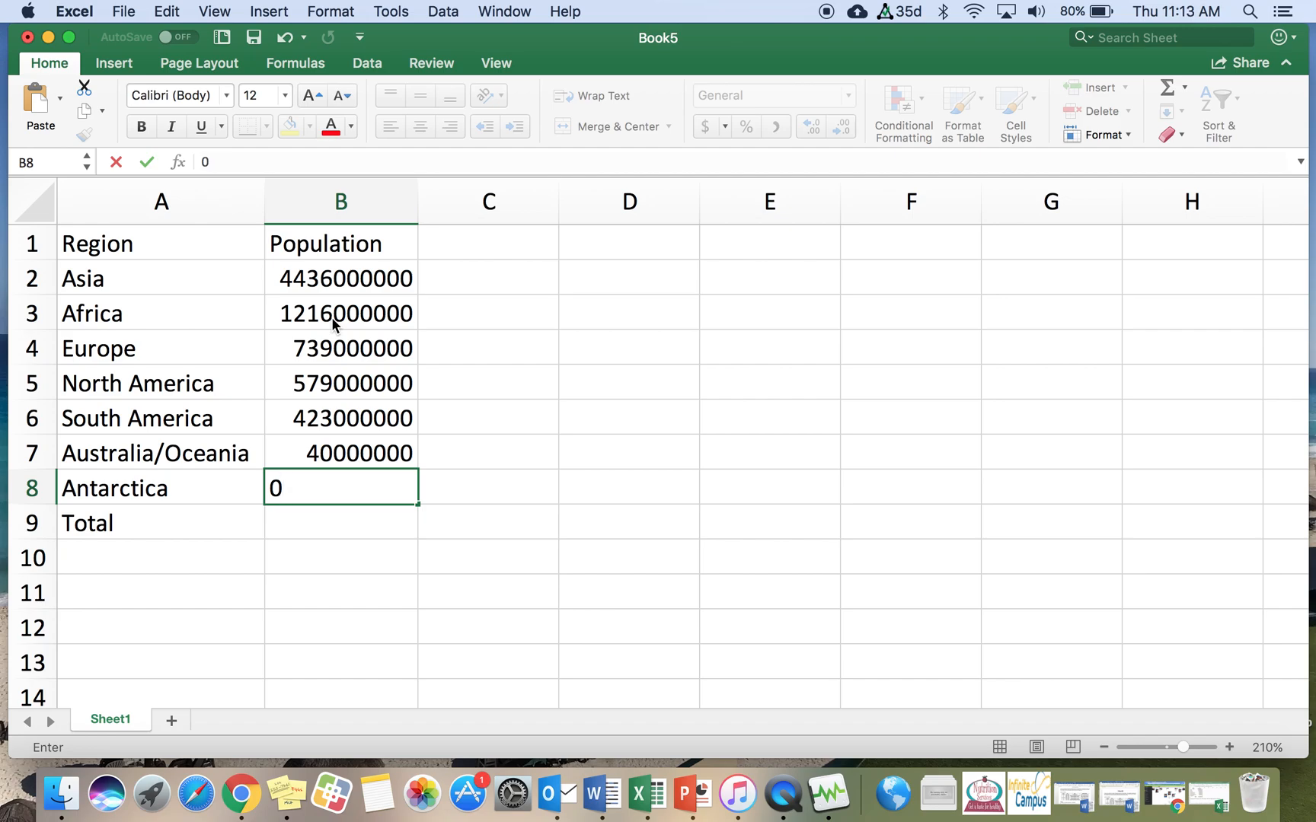
{"action": "key", "text": "Return"}
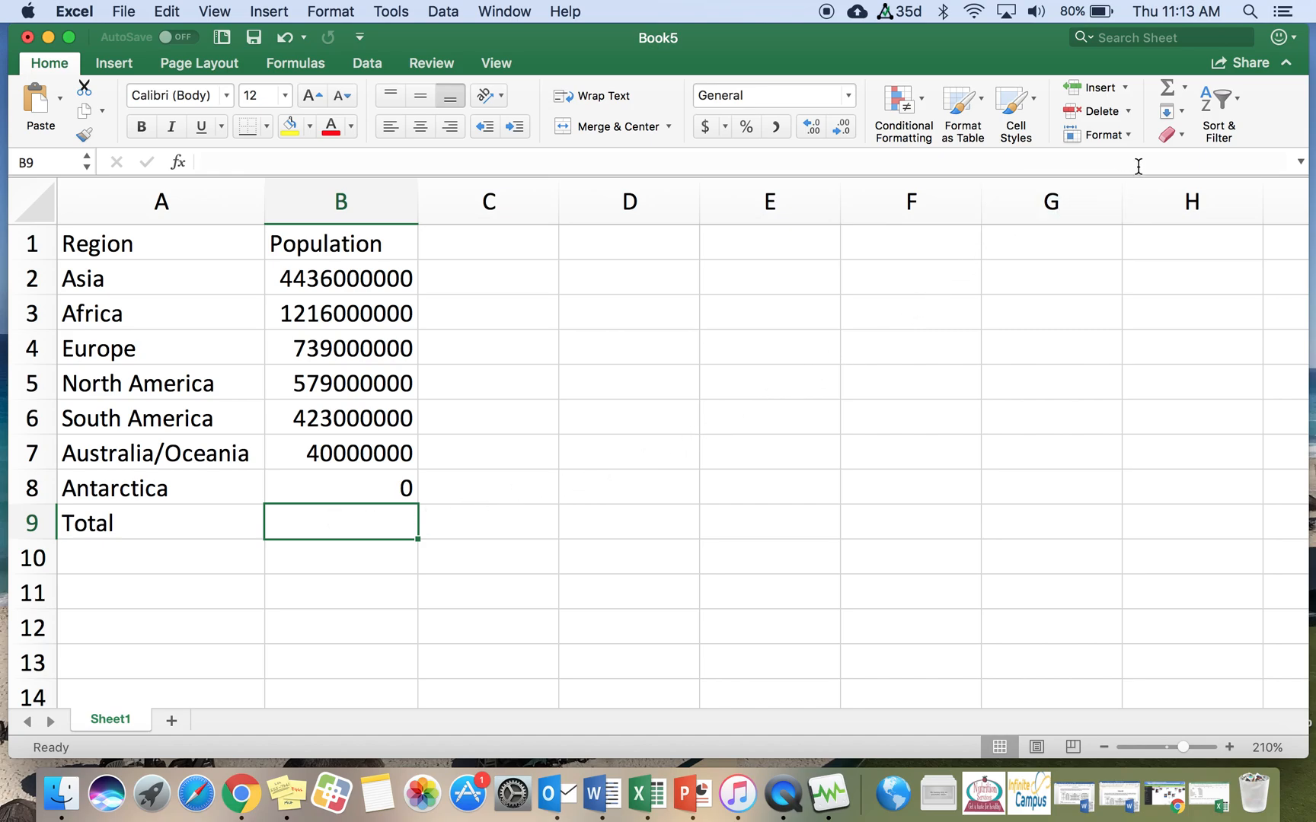
{"action": "left_click", "coordinate": [1166, 86]}
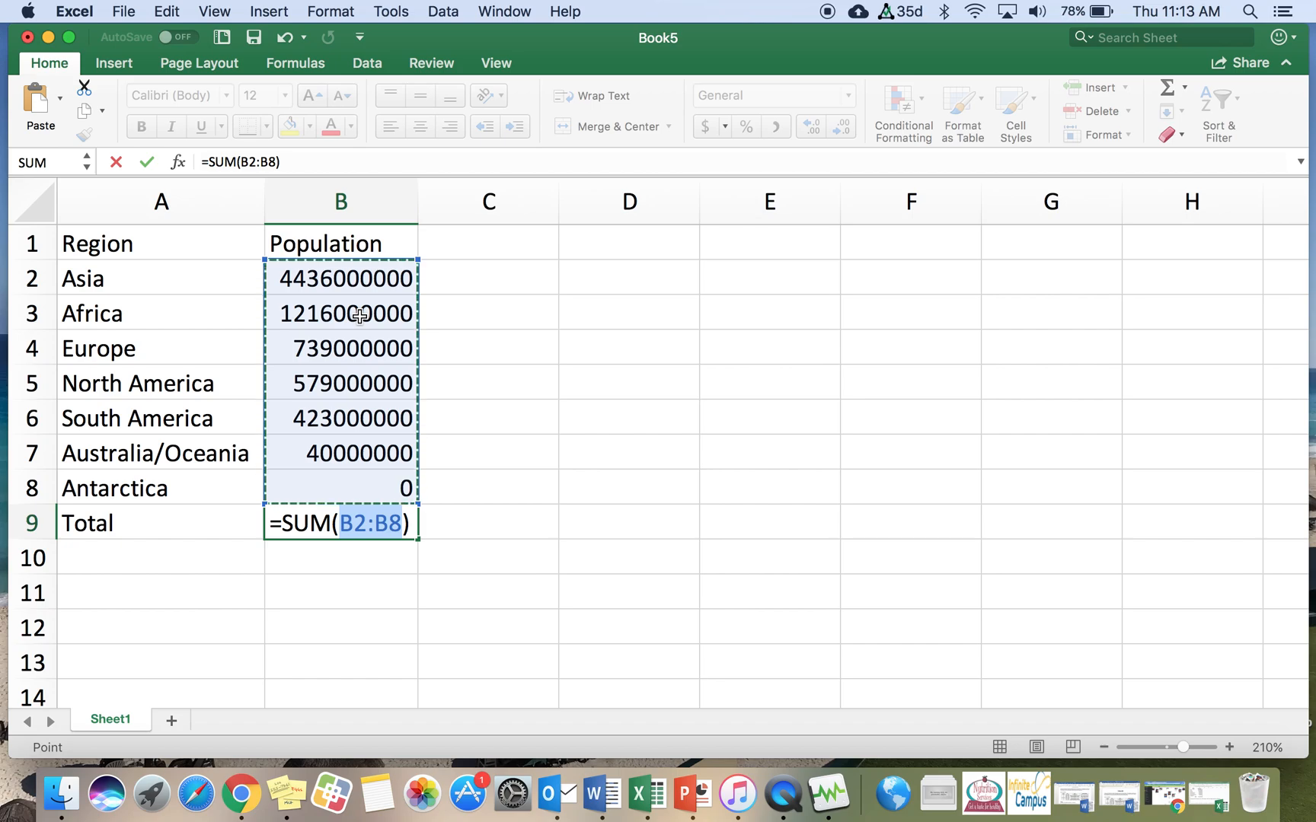
{"action": "key", "text": "Return"}
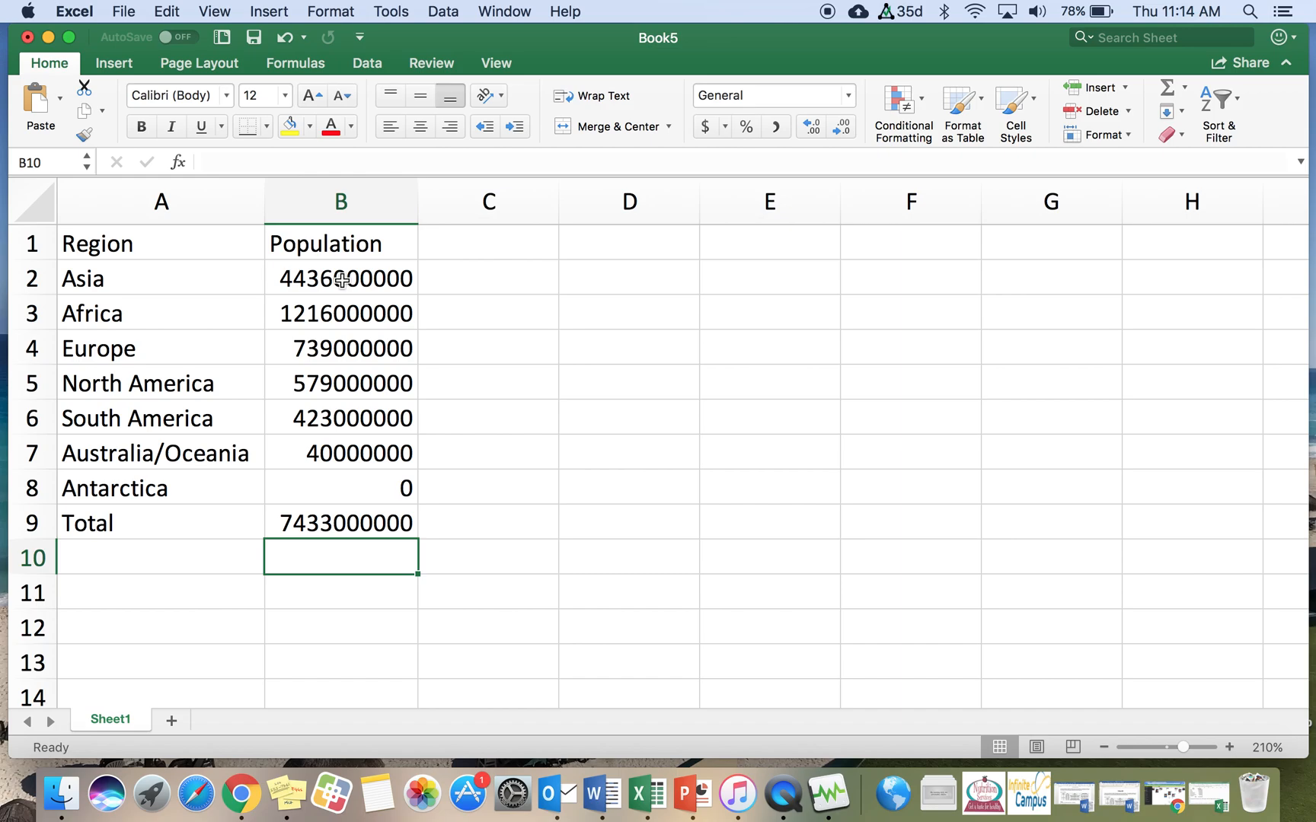
Step: Format cells B2 to B9 as Number with 0 decimal places and the 1000 separator
{"action": "left_click_drag", "start_coordinate": [343, 280], "coordinate": [354, 531]}
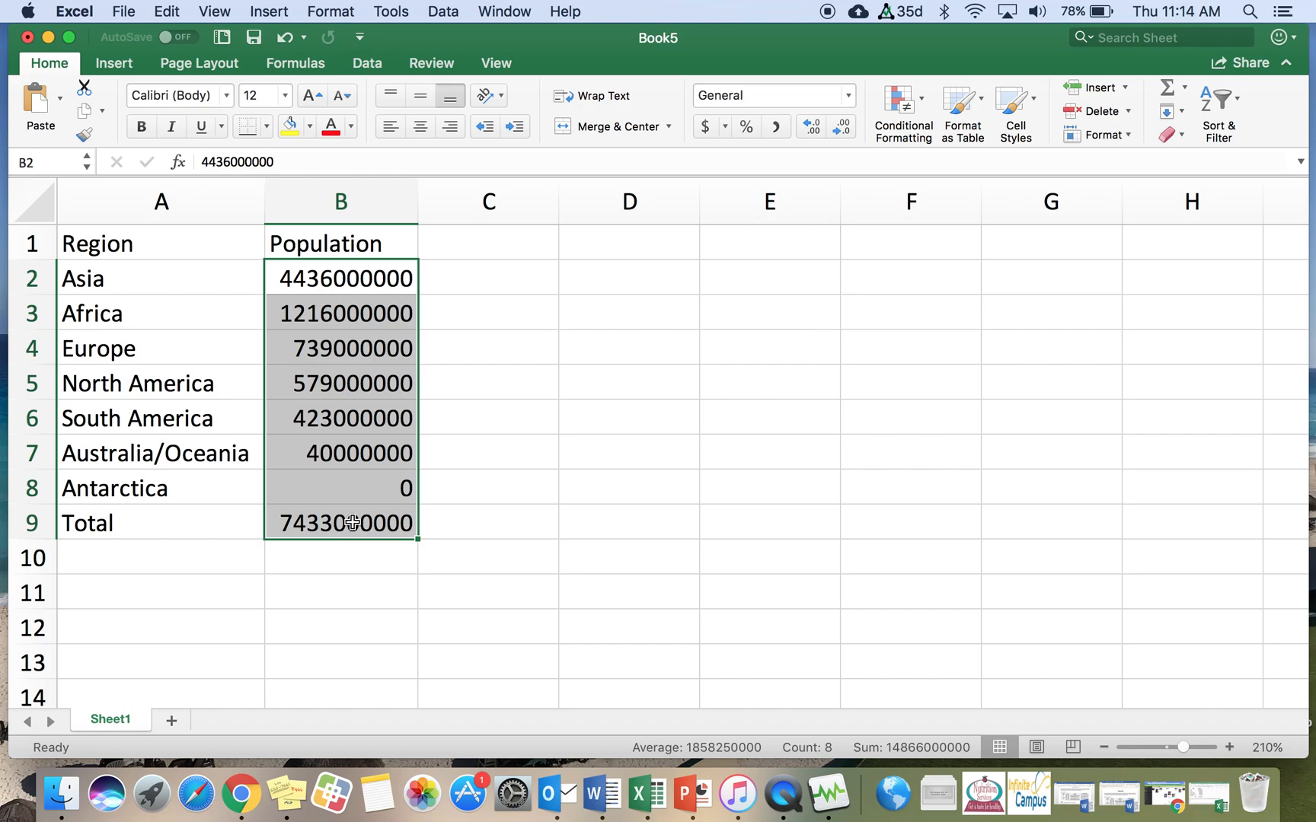
{"action": "right_click", "coordinate": [340, 391]}
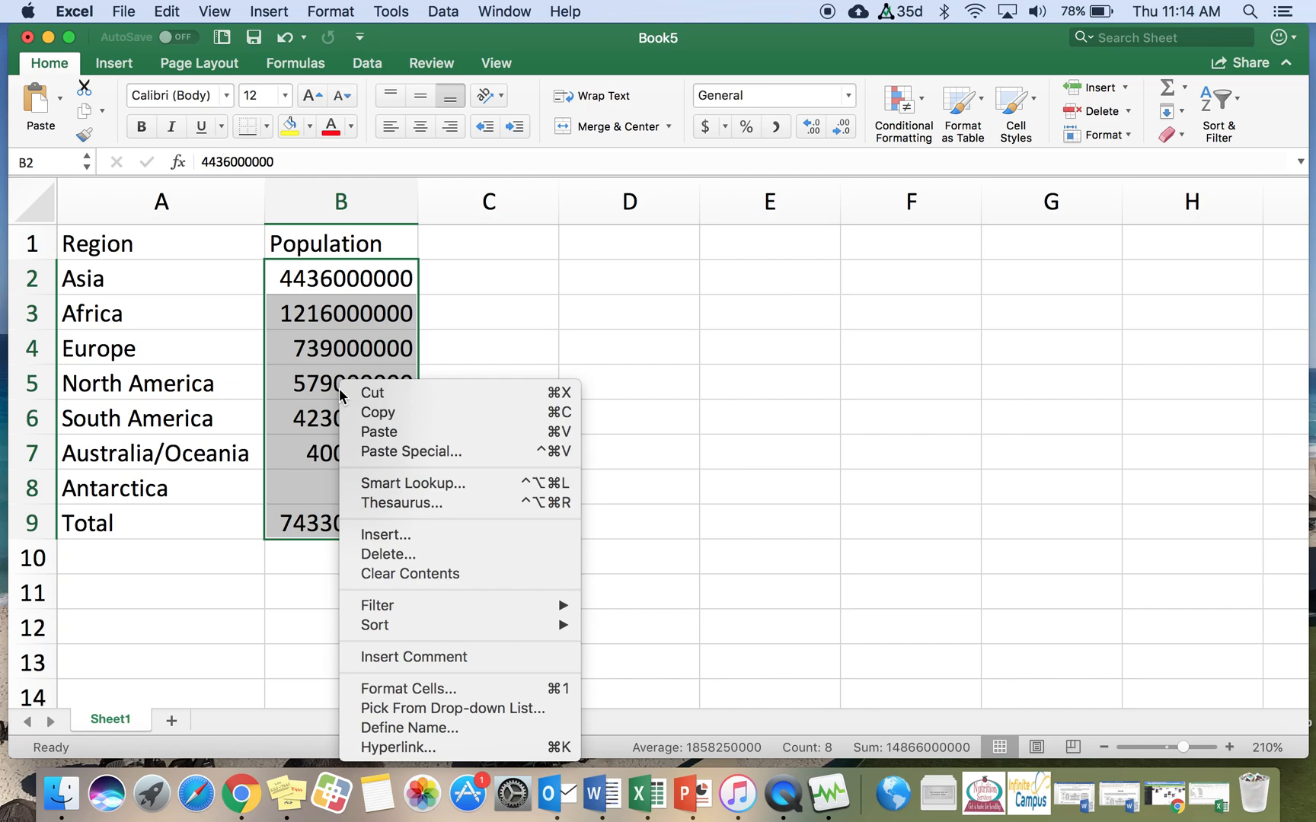
{"action": "left_click", "coordinate": [390, 687]}
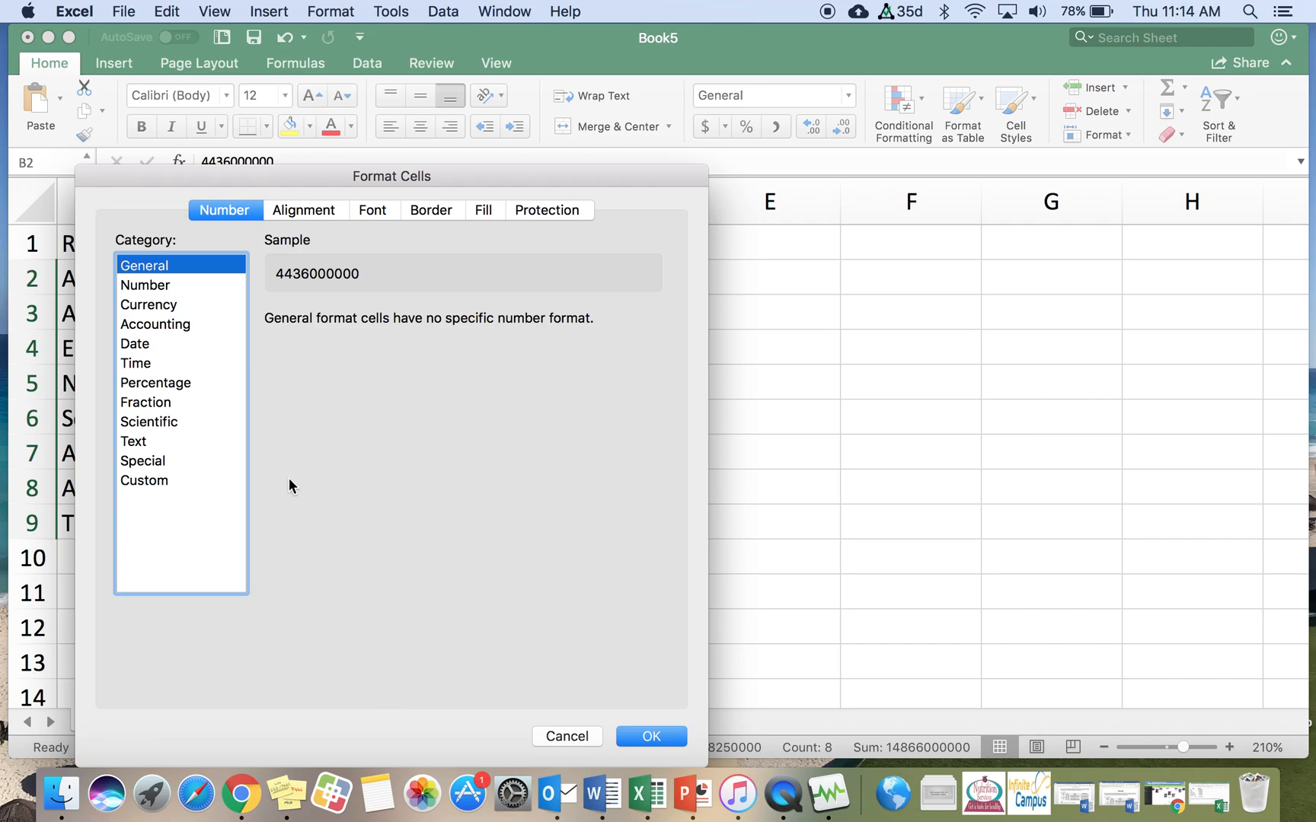
{"action": "left_click", "coordinate": [163, 288]}
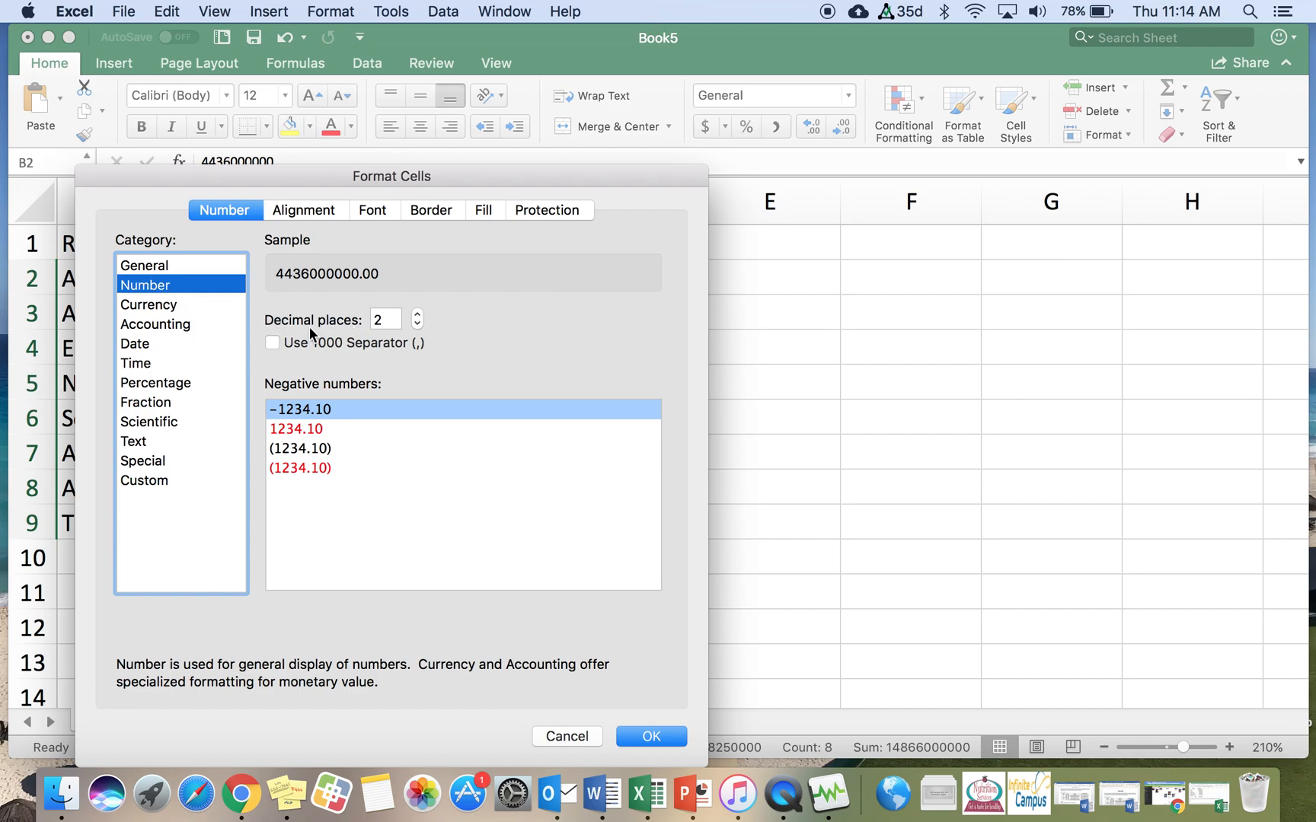
{"action": "left_click", "coordinate": [418, 324]}
{"action": "left_click", "coordinate": [418, 324]}
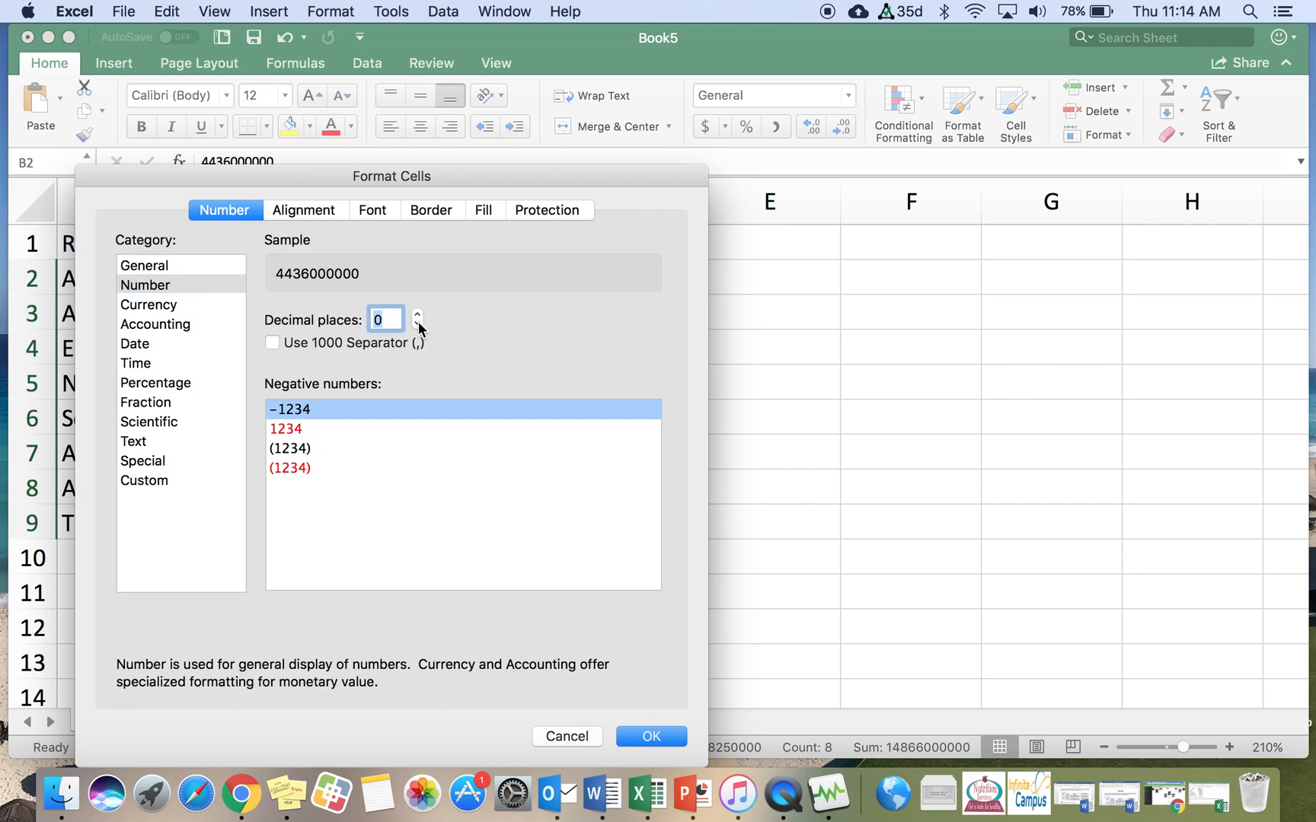
{"action": "left_click", "coordinate": [273, 342]}
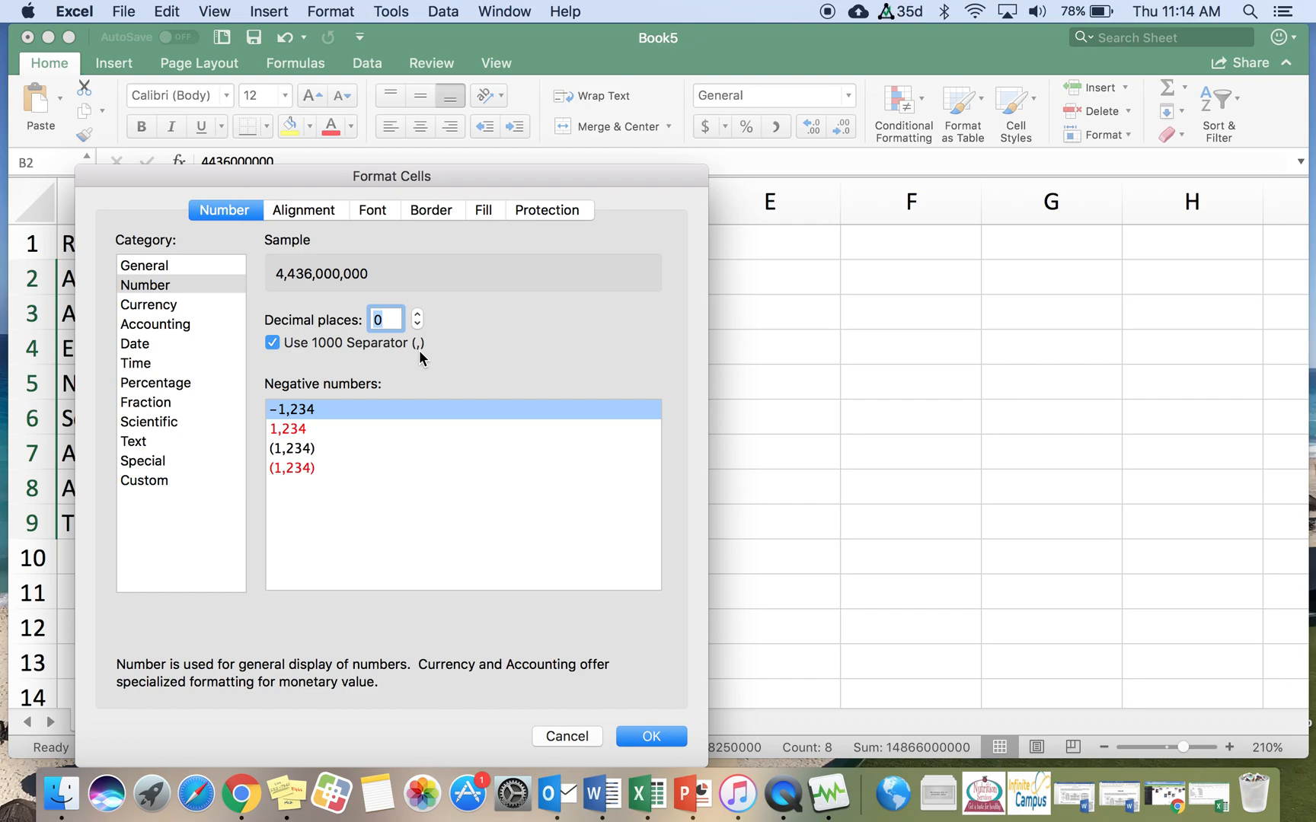
{"action": "left_click", "coordinate": [631, 737]}
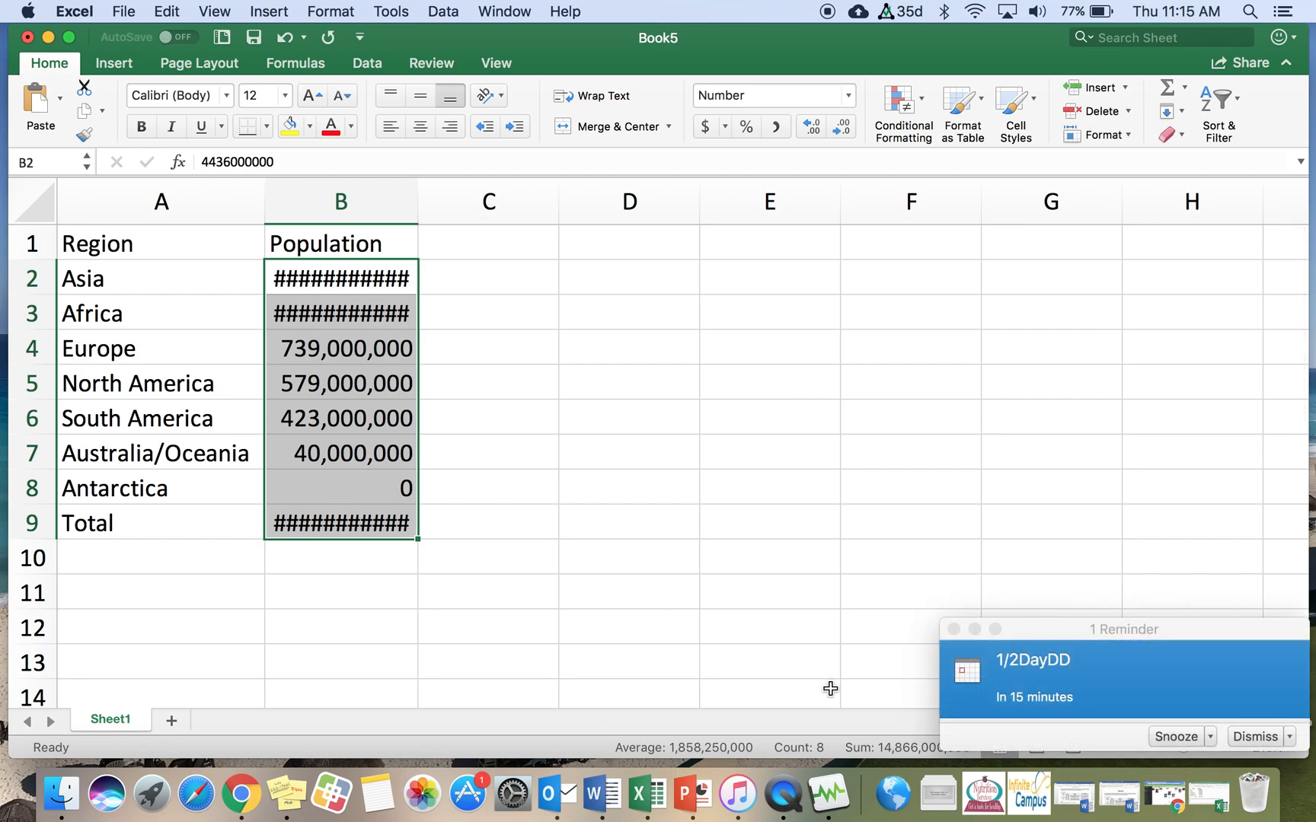
Step: Widen column B so the formatted populations and total display fully
{"action": "left_click", "coordinate": [1256, 737]}
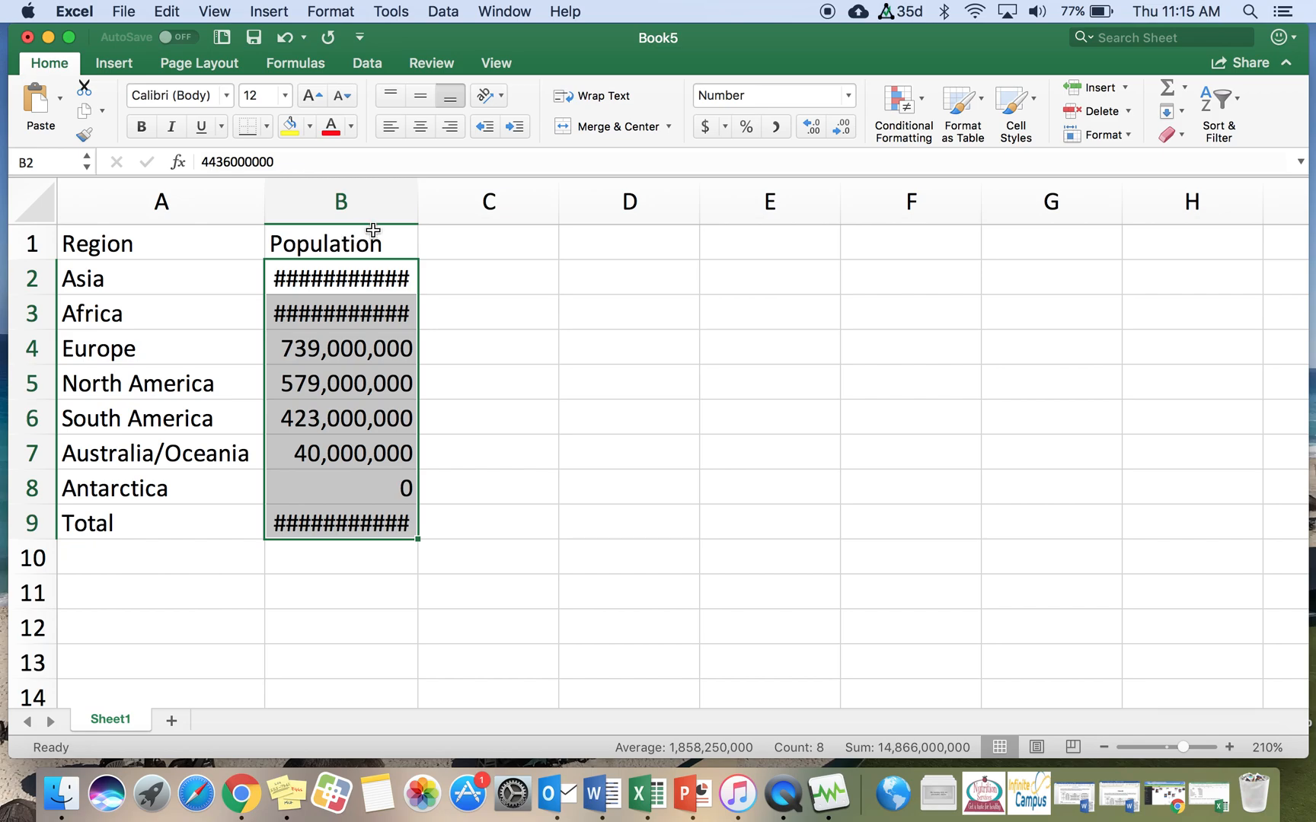
{"action": "left_click_drag", "start_coordinate": [415, 205], "coordinate": [454, 211]}
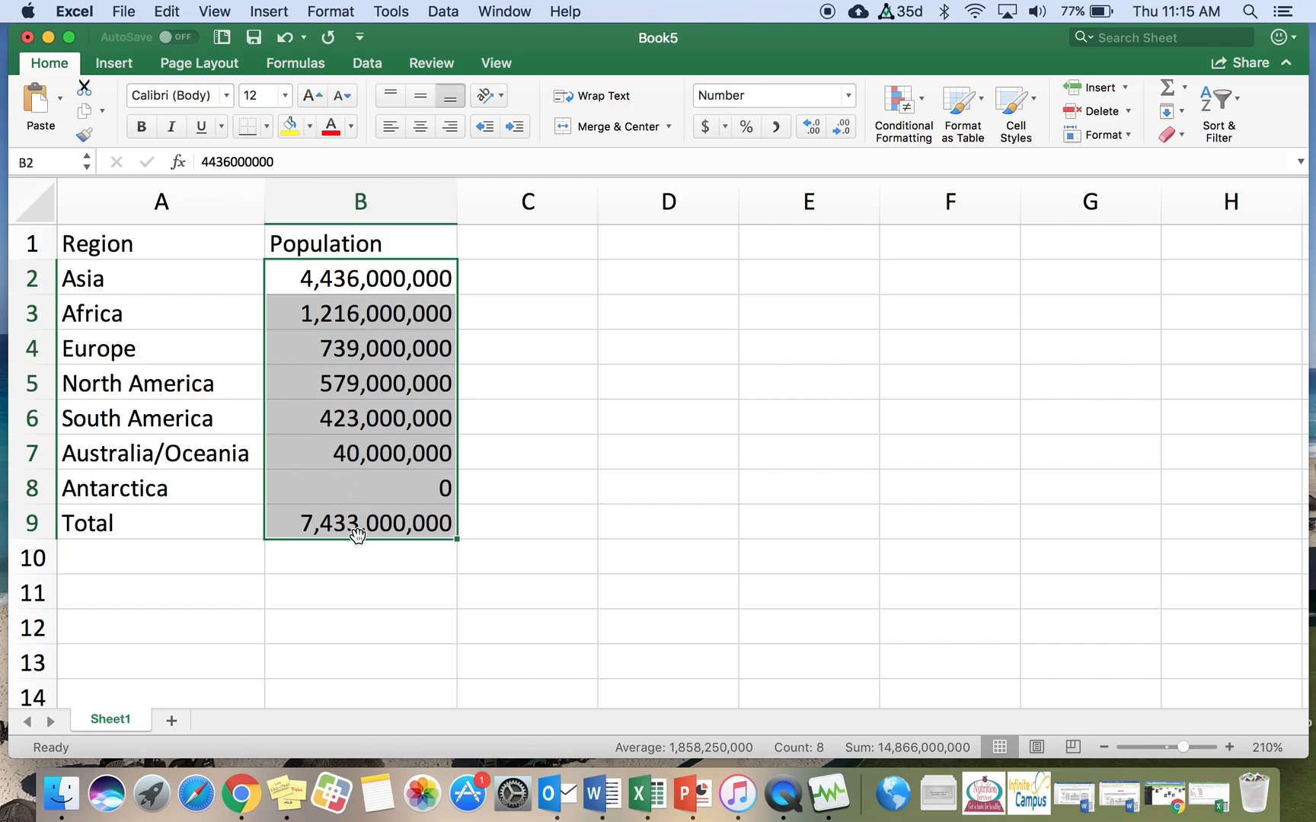
{"action": "left_click", "coordinate": [193, 596]}
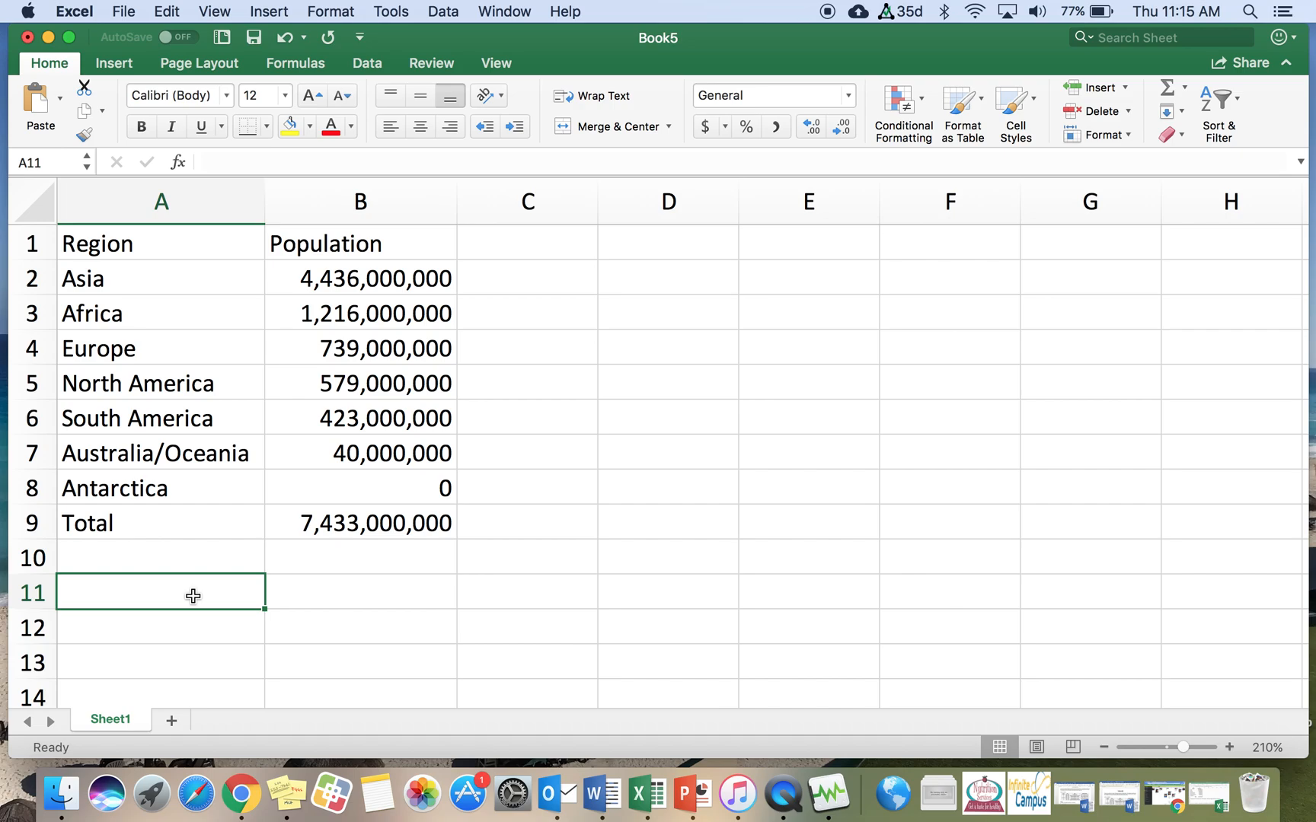
Step: Make the header cells Region and Population in A1:B1 bold, underlined and centred
{"action": "left_click", "coordinate": [156, 246]}
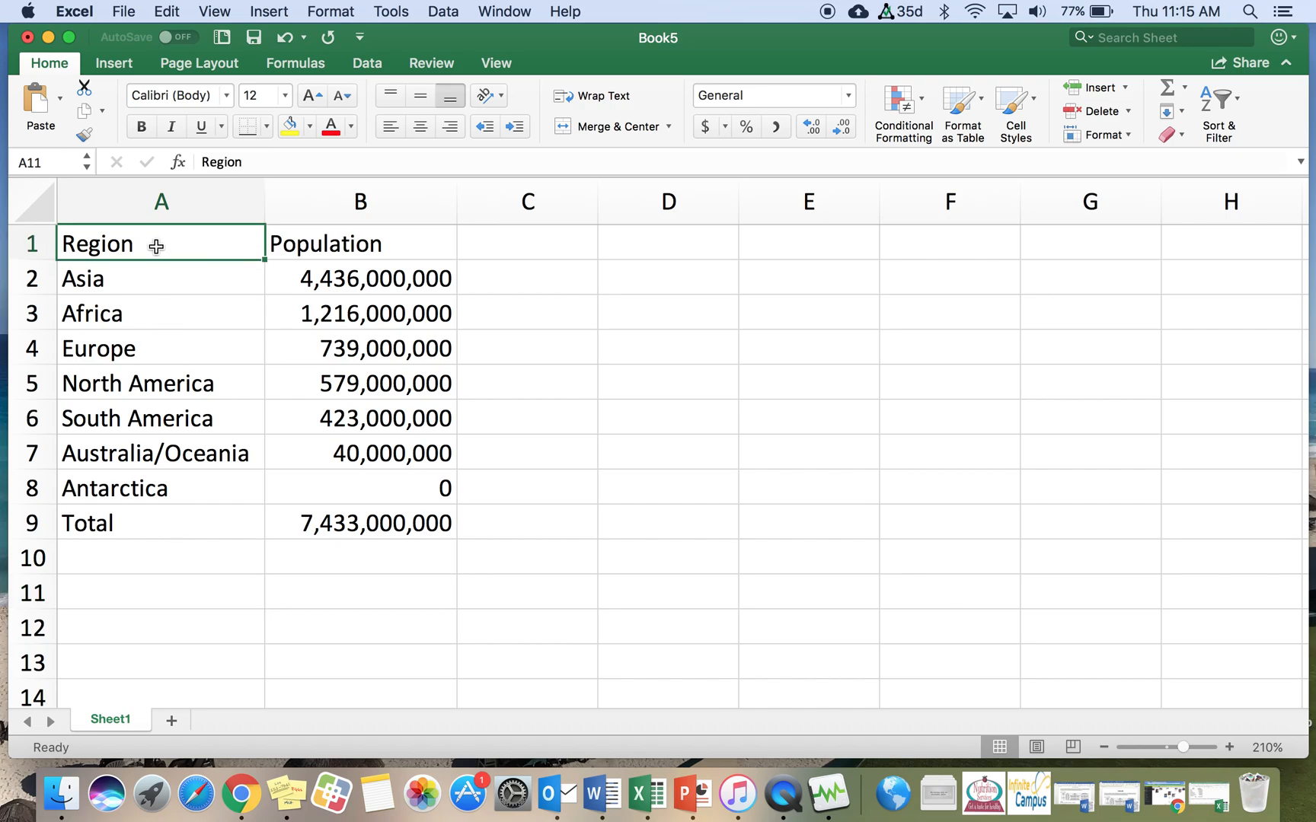
{"action": "left_click_drag", "start_coordinate": [162, 247], "coordinate": [318, 240]}
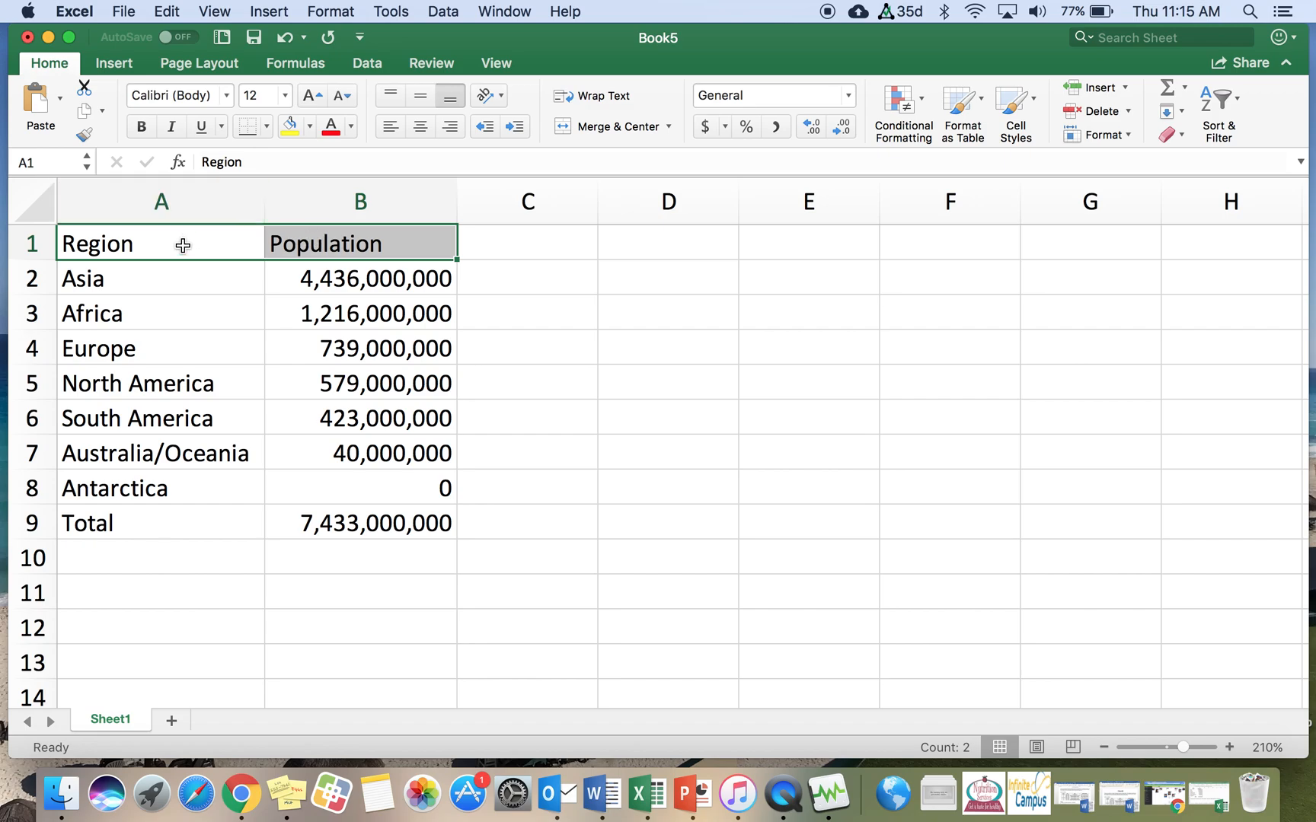
{"action": "left_click", "coordinate": [142, 127]}
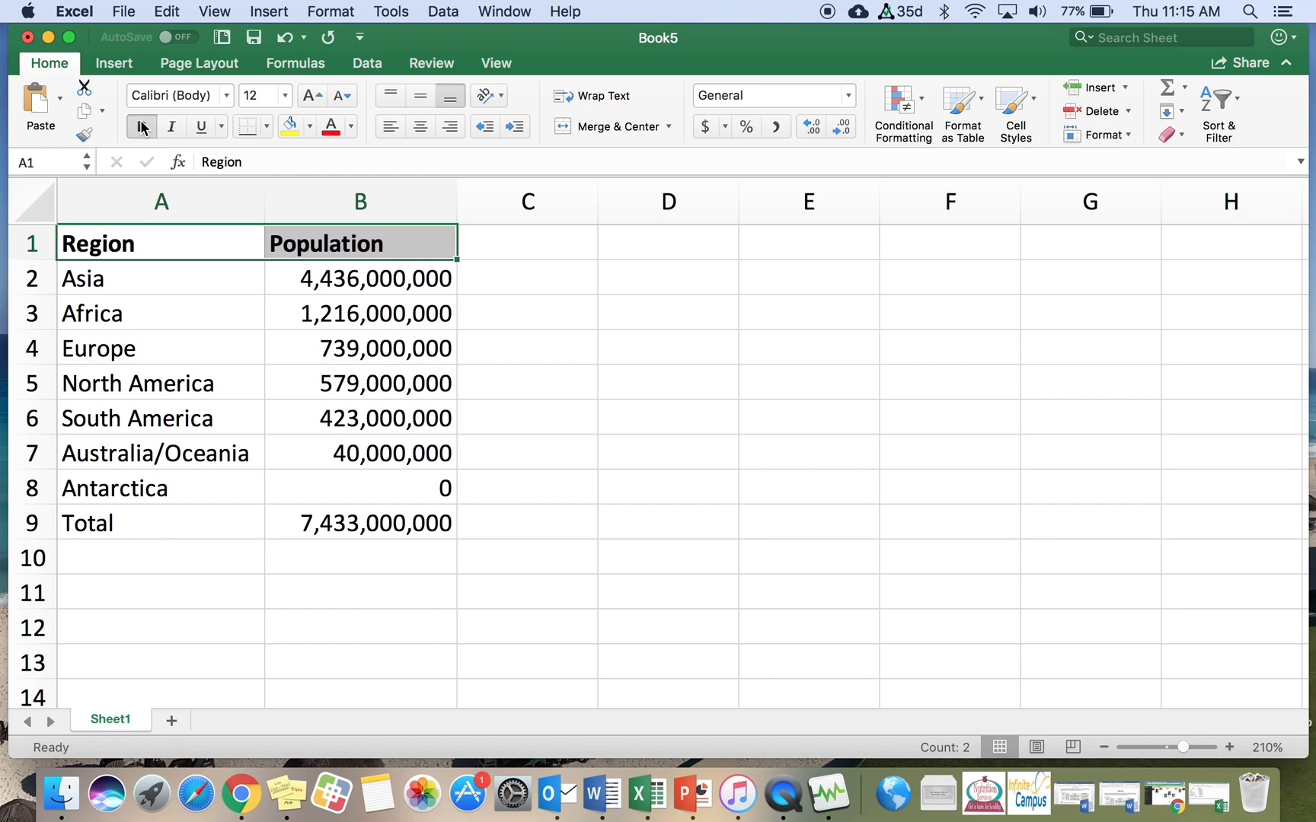
{"action": "left_click", "coordinate": [201, 130]}
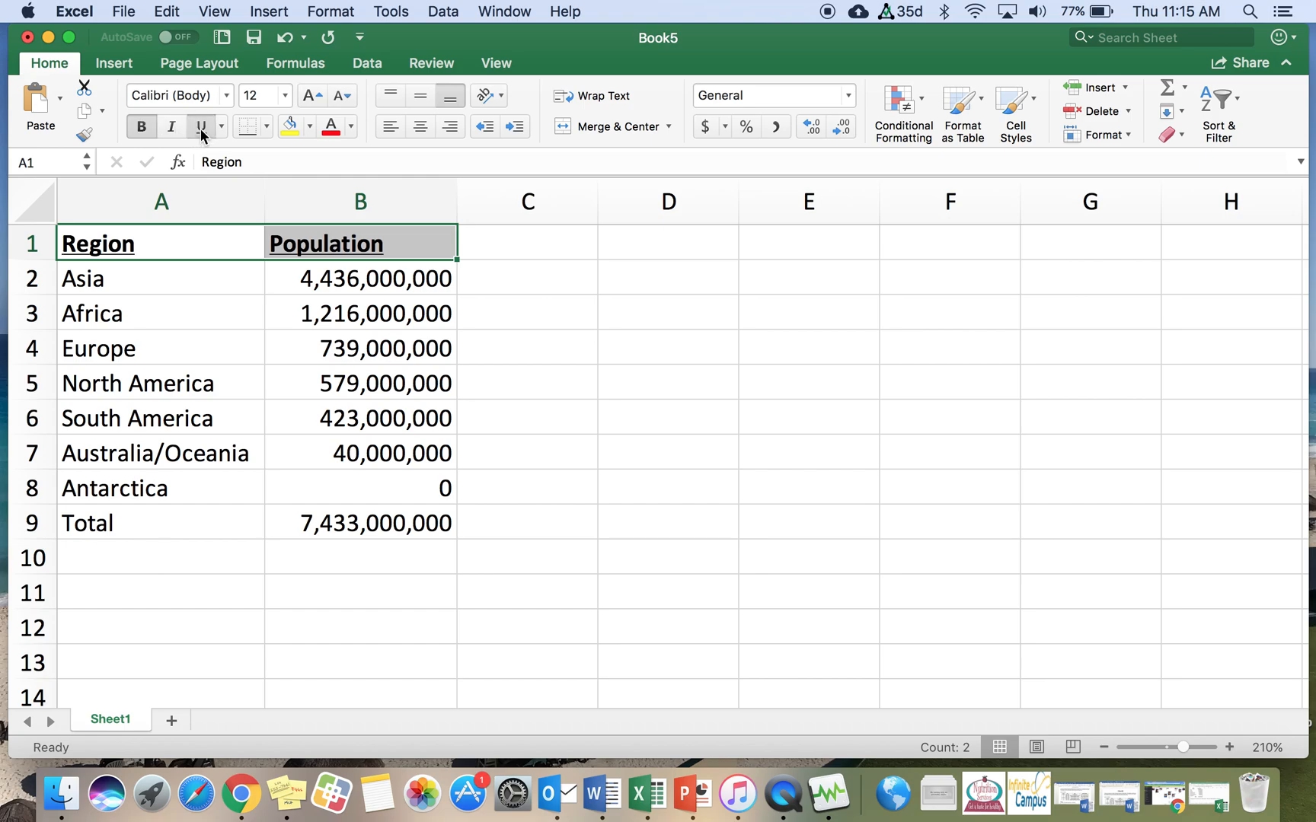
{"action": "left_click", "coordinate": [420, 127]}
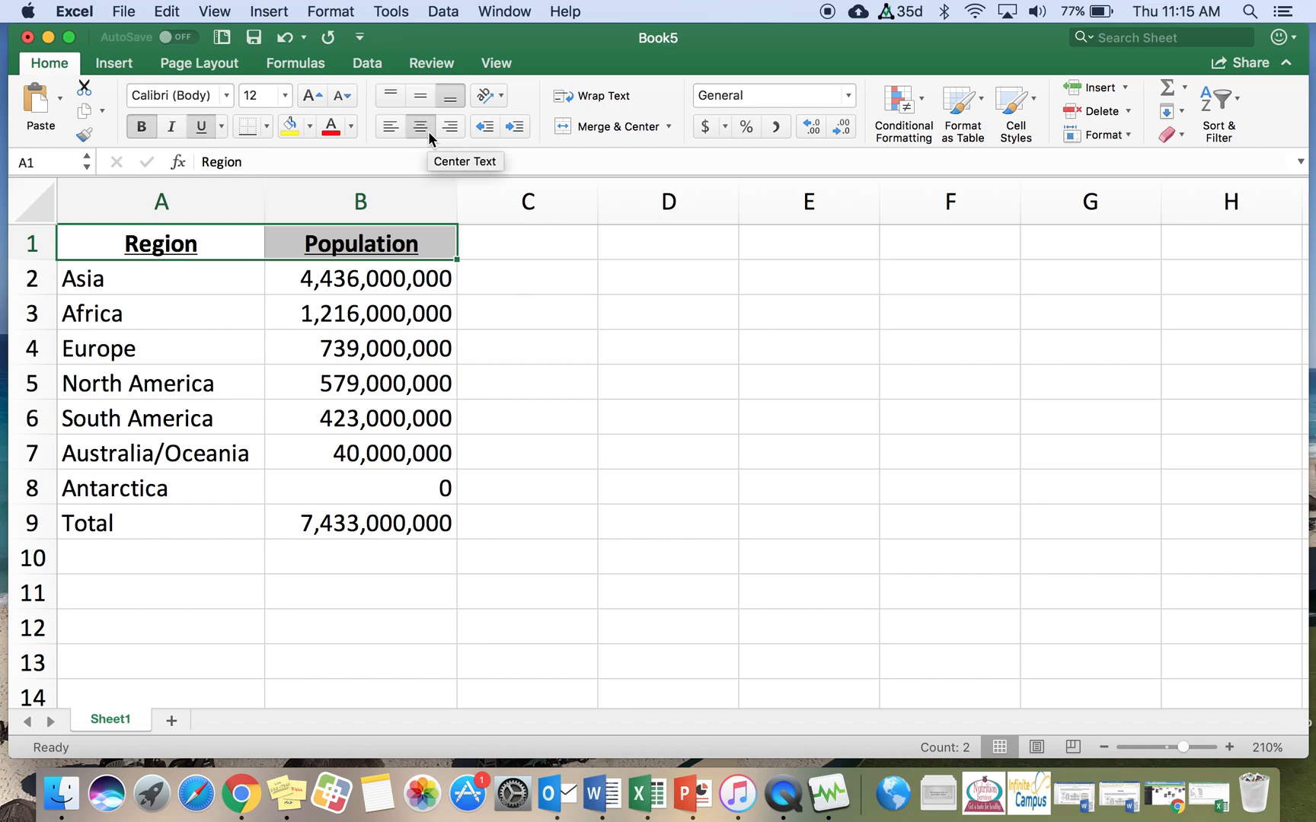
Step: Make the Total label in A9 bold and right-aligned
{"action": "left_click", "coordinate": [203, 525]}
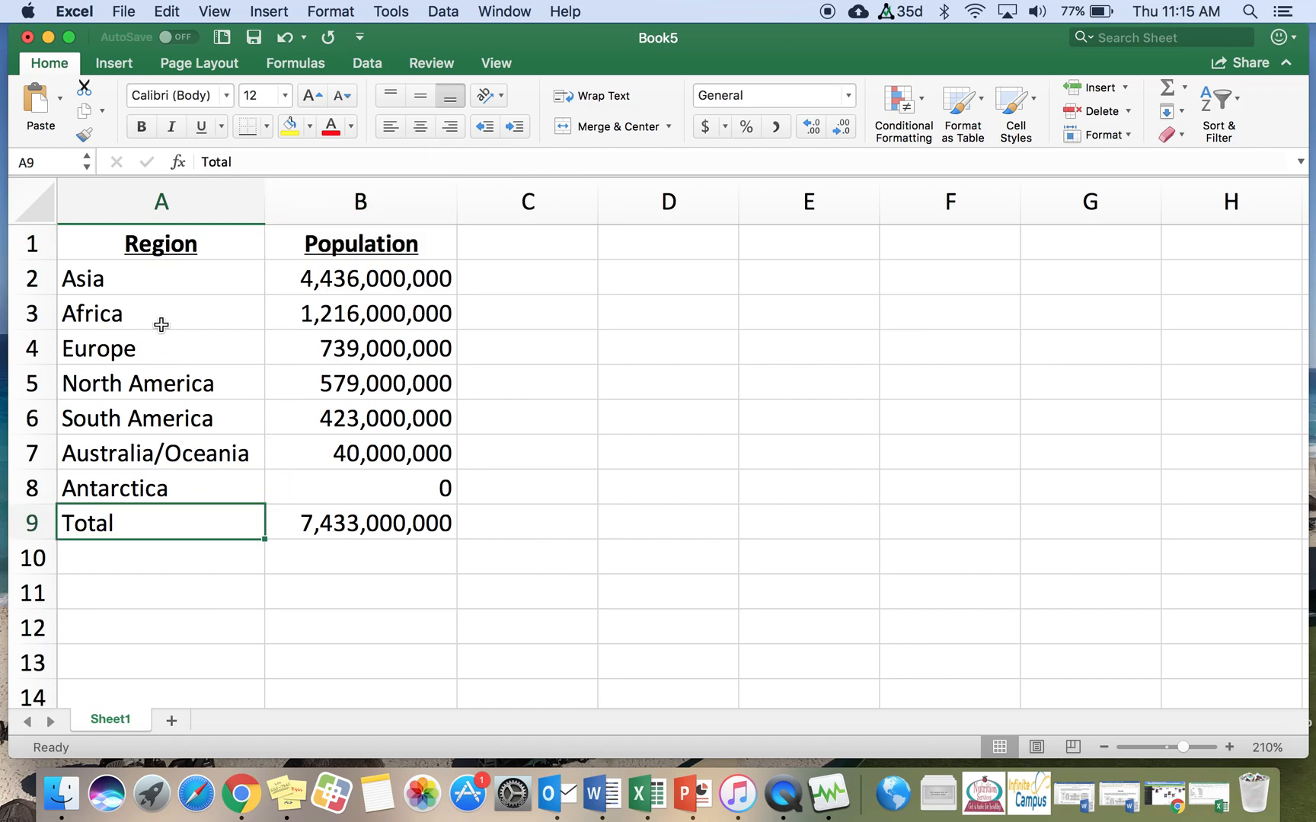
{"action": "left_click", "coordinate": [144, 128]}
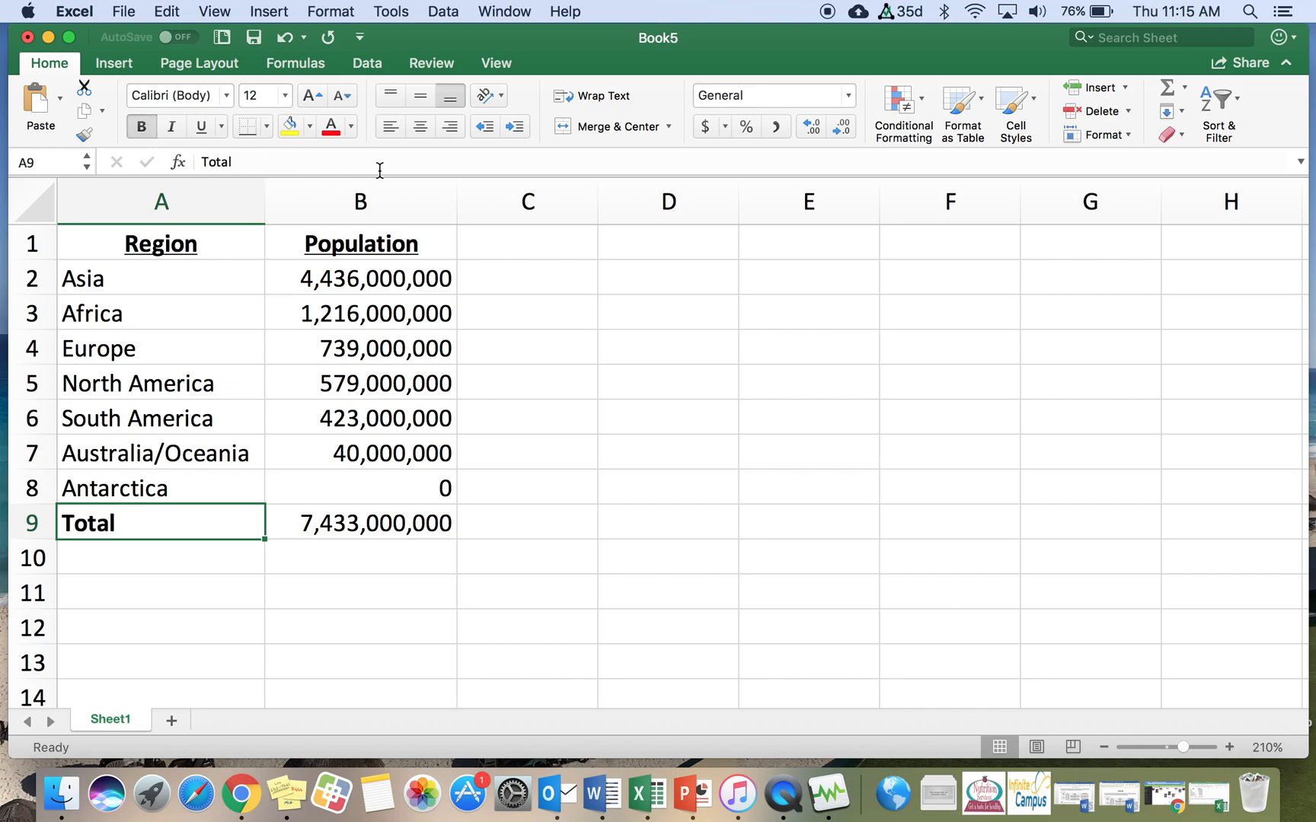
{"action": "left_click", "coordinate": [453, 129]}
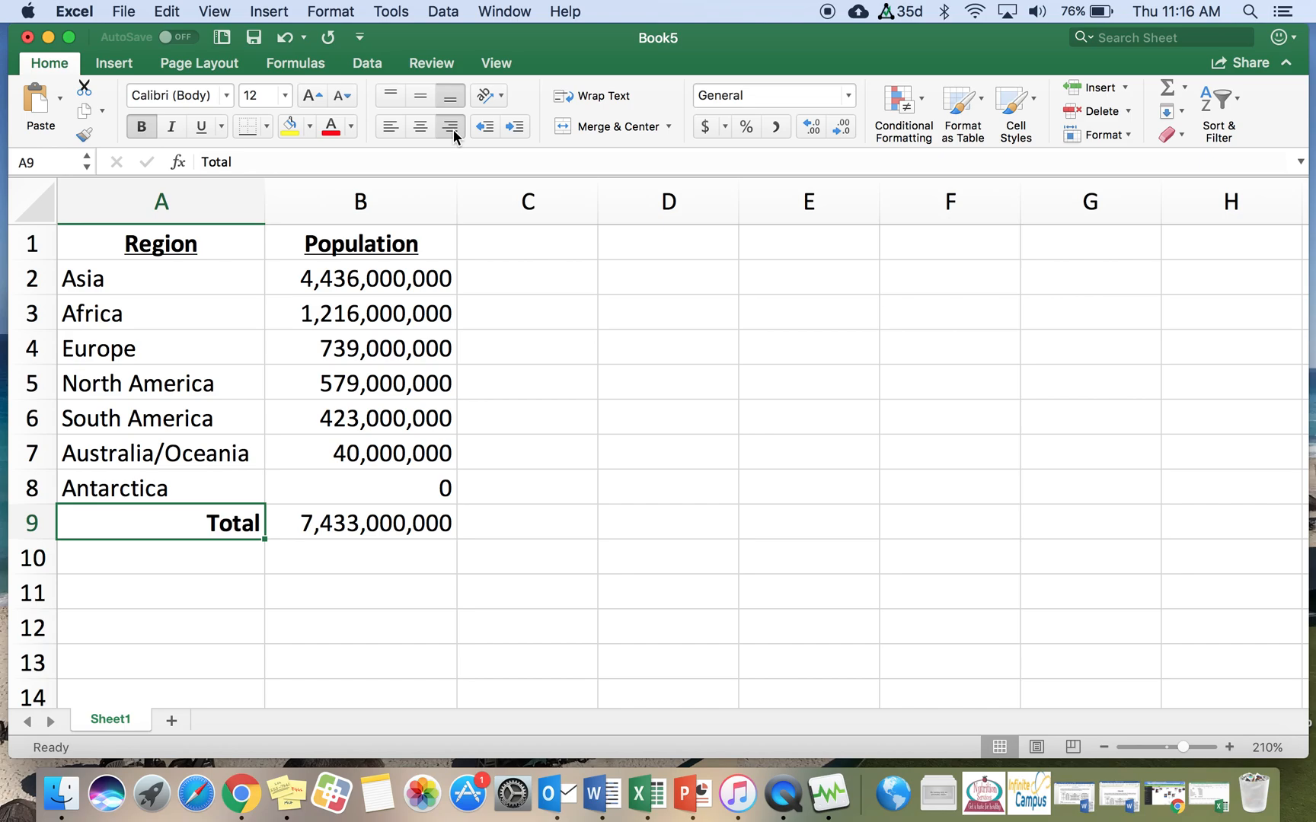
Step: Enter "The population of the world is about 7.4 billion people." in cell A11
{"action": "left_click", "coordinate": [101, 590]}
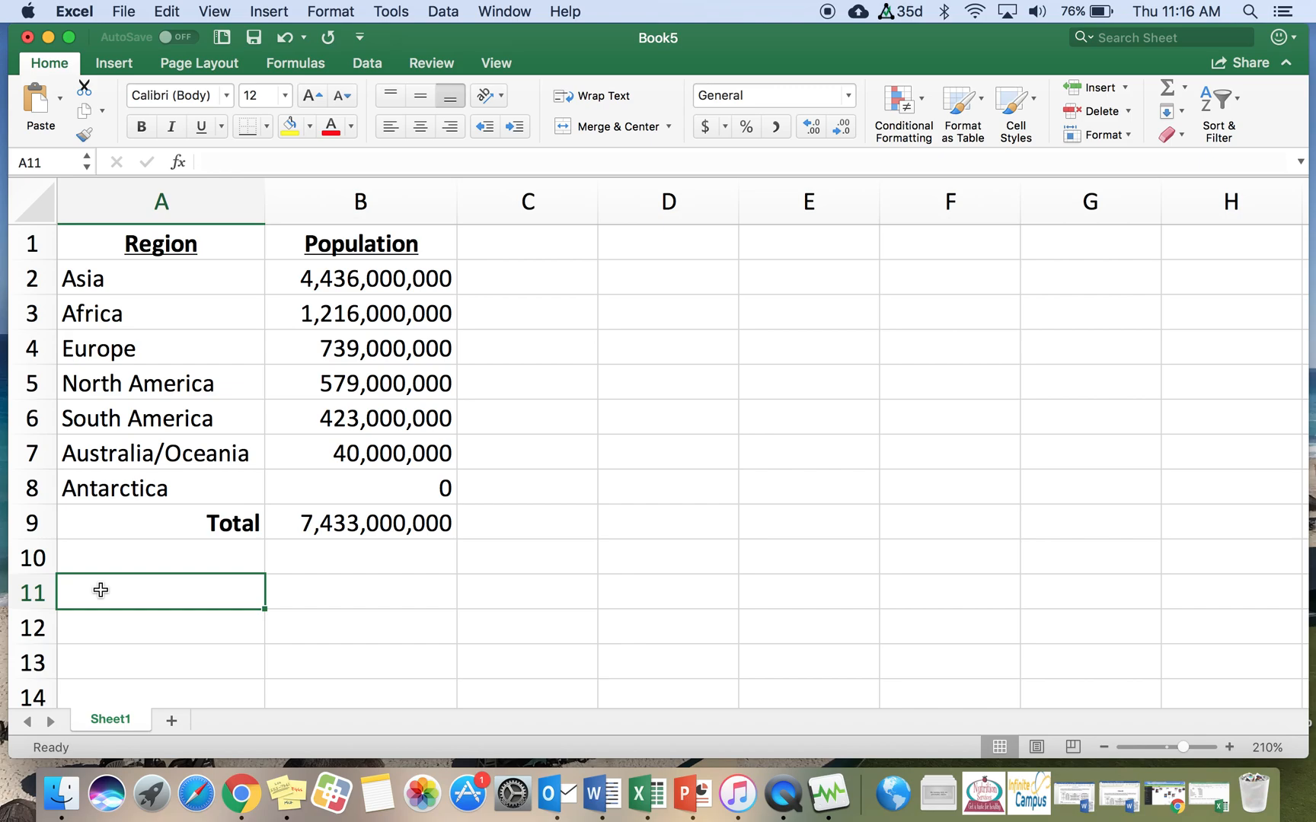
{"action": "left_click", "coordinate": [99, 632]}
{"action": "left_click", "coordinate": [105, 594]}
{"action": "type", "text": "The population o t"}
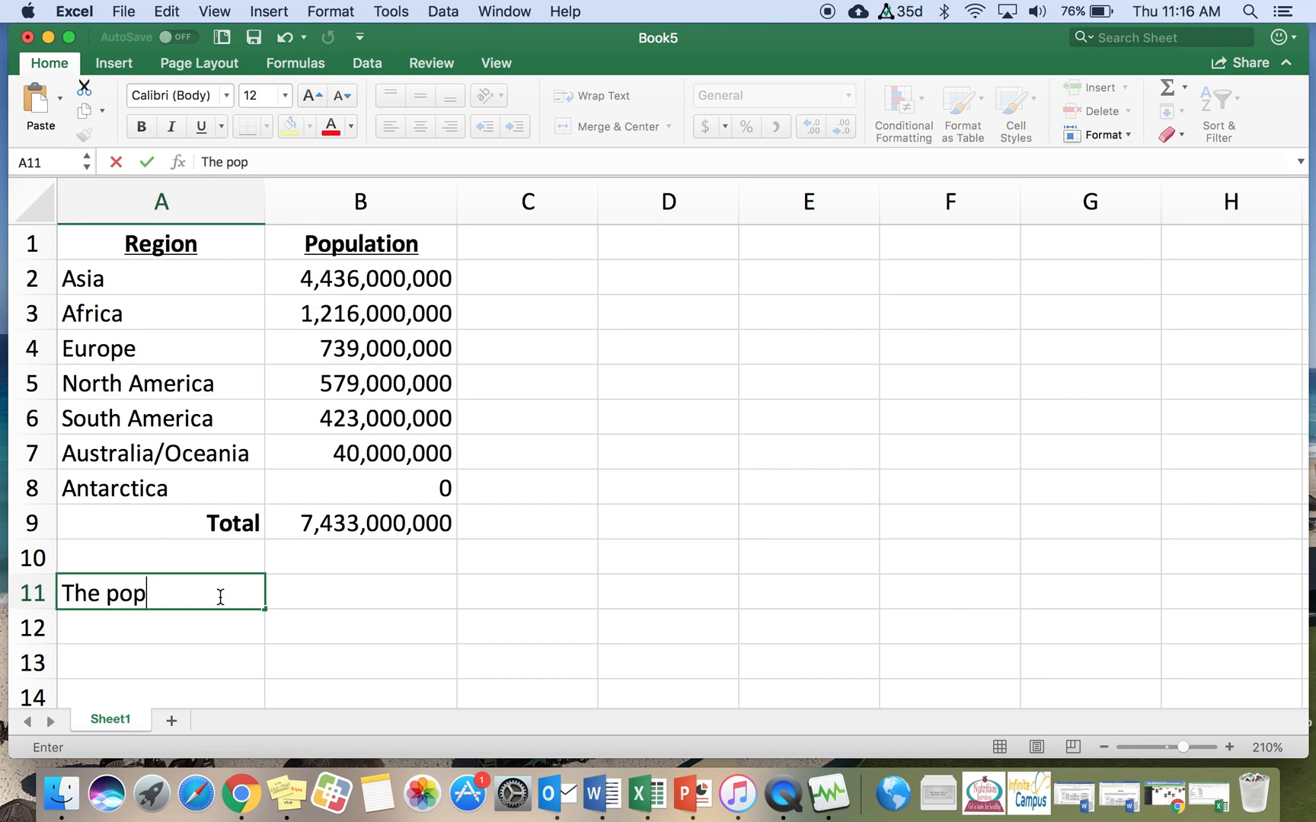
{"action": "key", "text": "BackSpace"}
{"action": "key", "text": "BackSpace"}
{"action": "type", "text": "f the world i"}
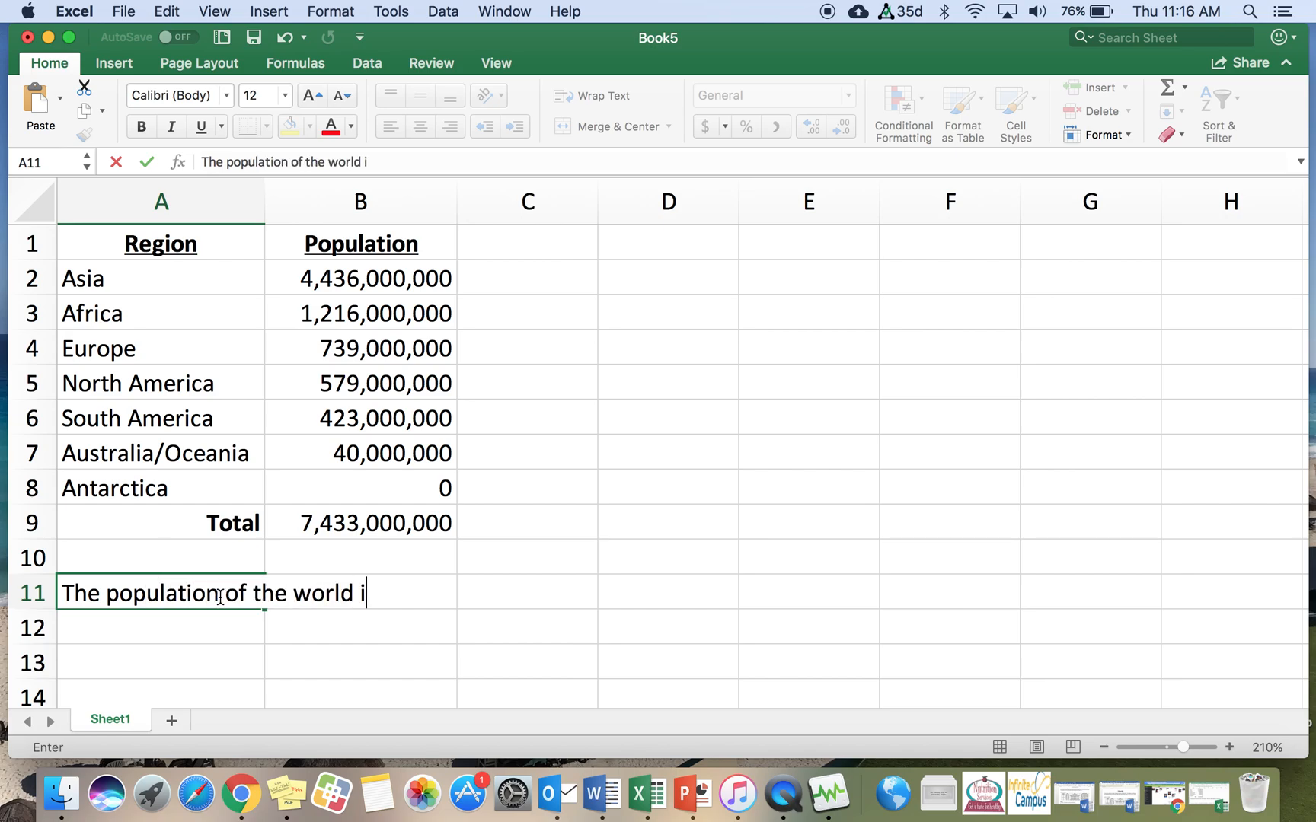
{"action": "type", "text": "s about "}
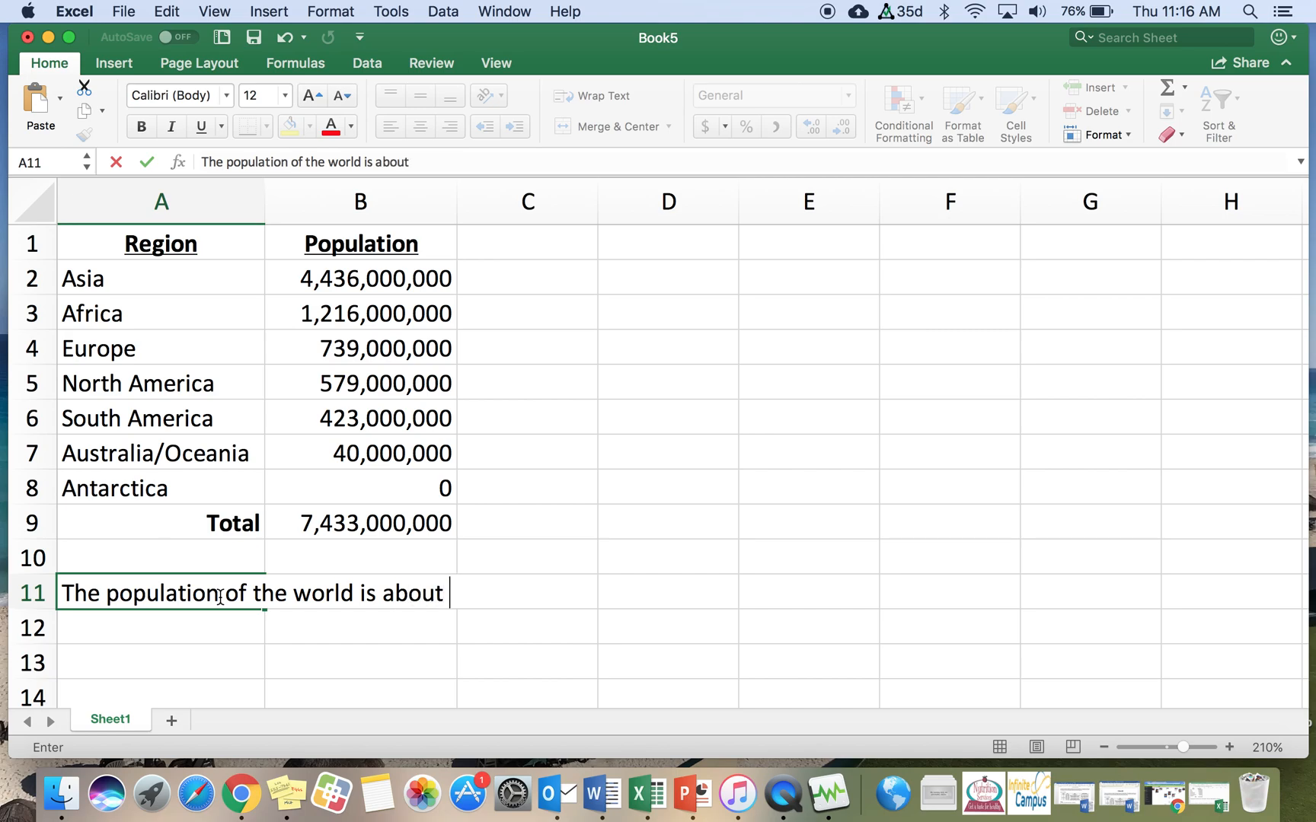
{"action": "type", "text": "7.4 billion"}
{"action": "type", "text": "ple."}
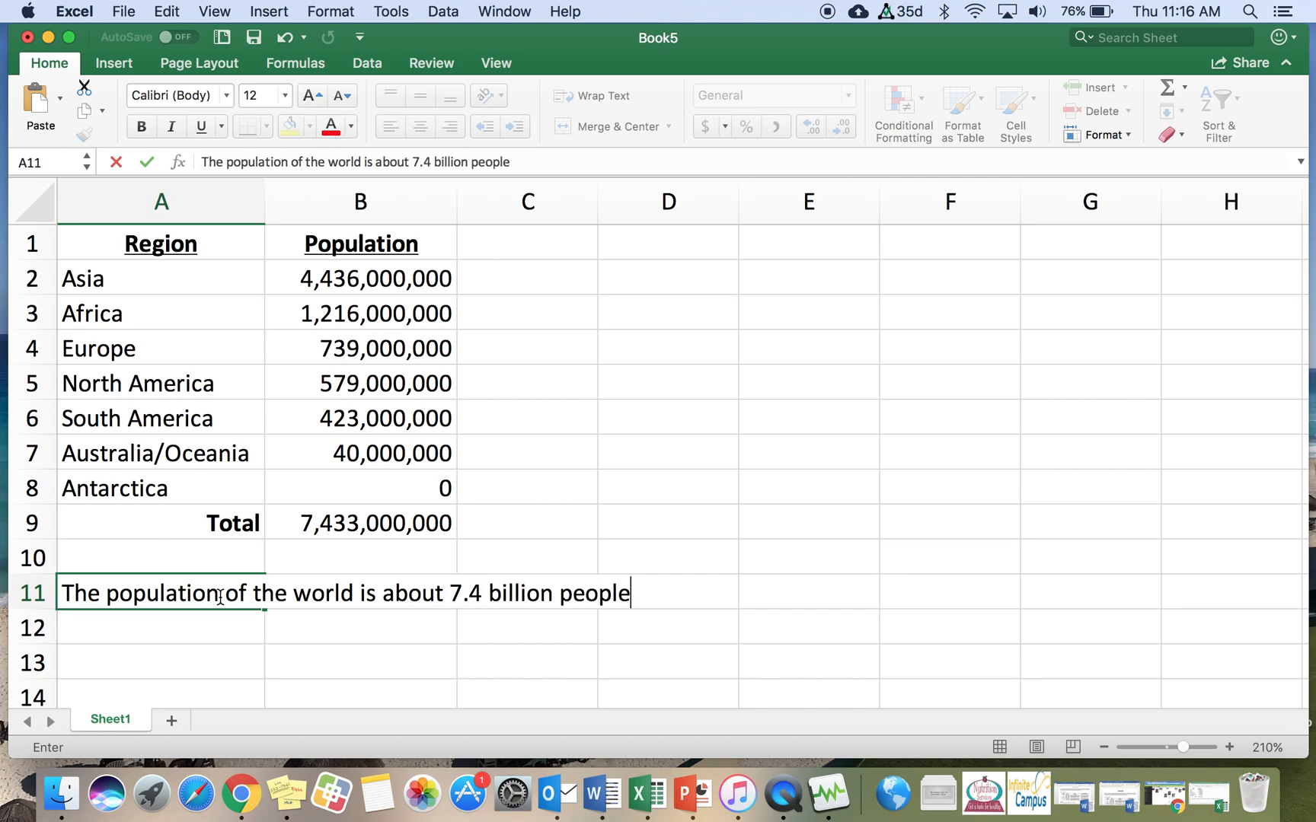
{"action": "key", "text": "Return"}
Step: Enter "Asia is the largest region of the world with over 4 billion people." in cell A12
{"action": "type", "text": "Asia"}
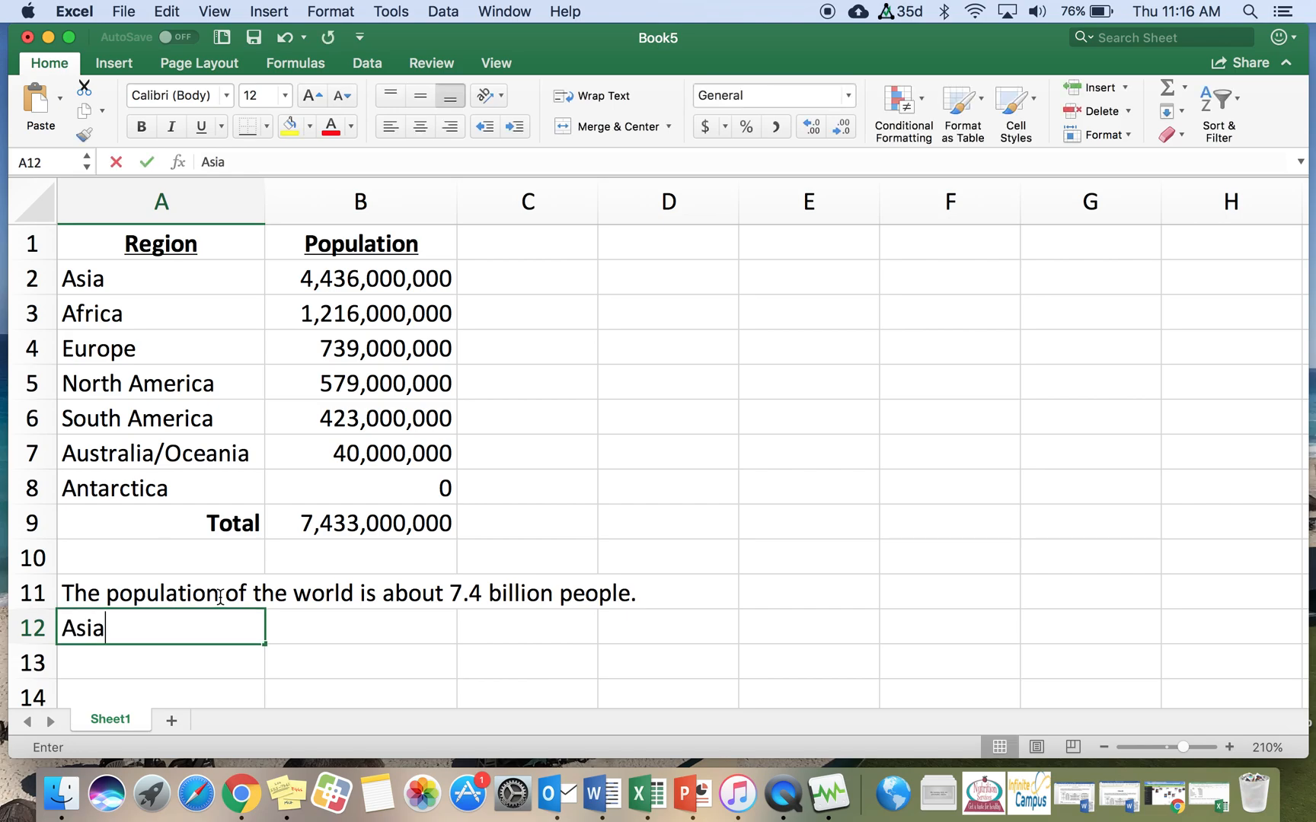
{"action": "type", "text": " is the largest "}
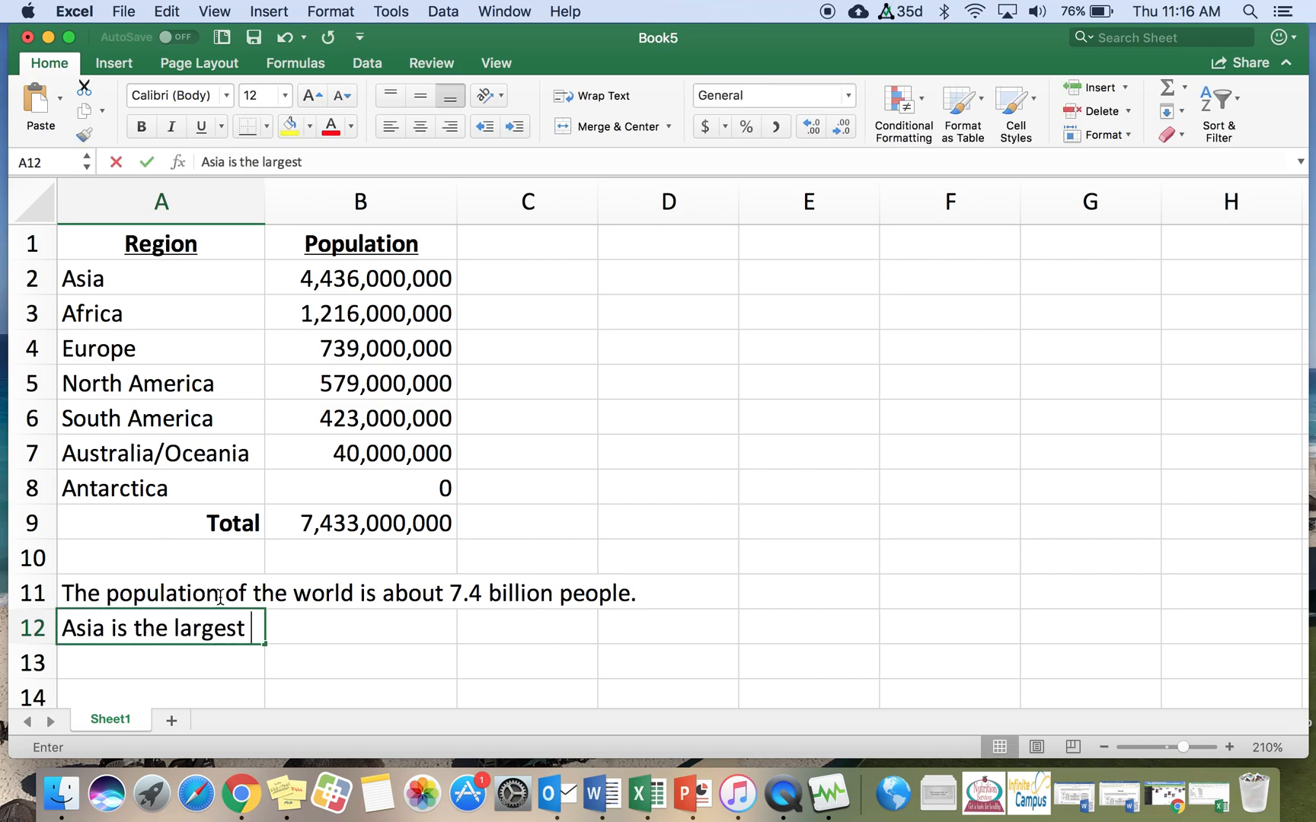
{"action": "type", "text": "region of the world with "}
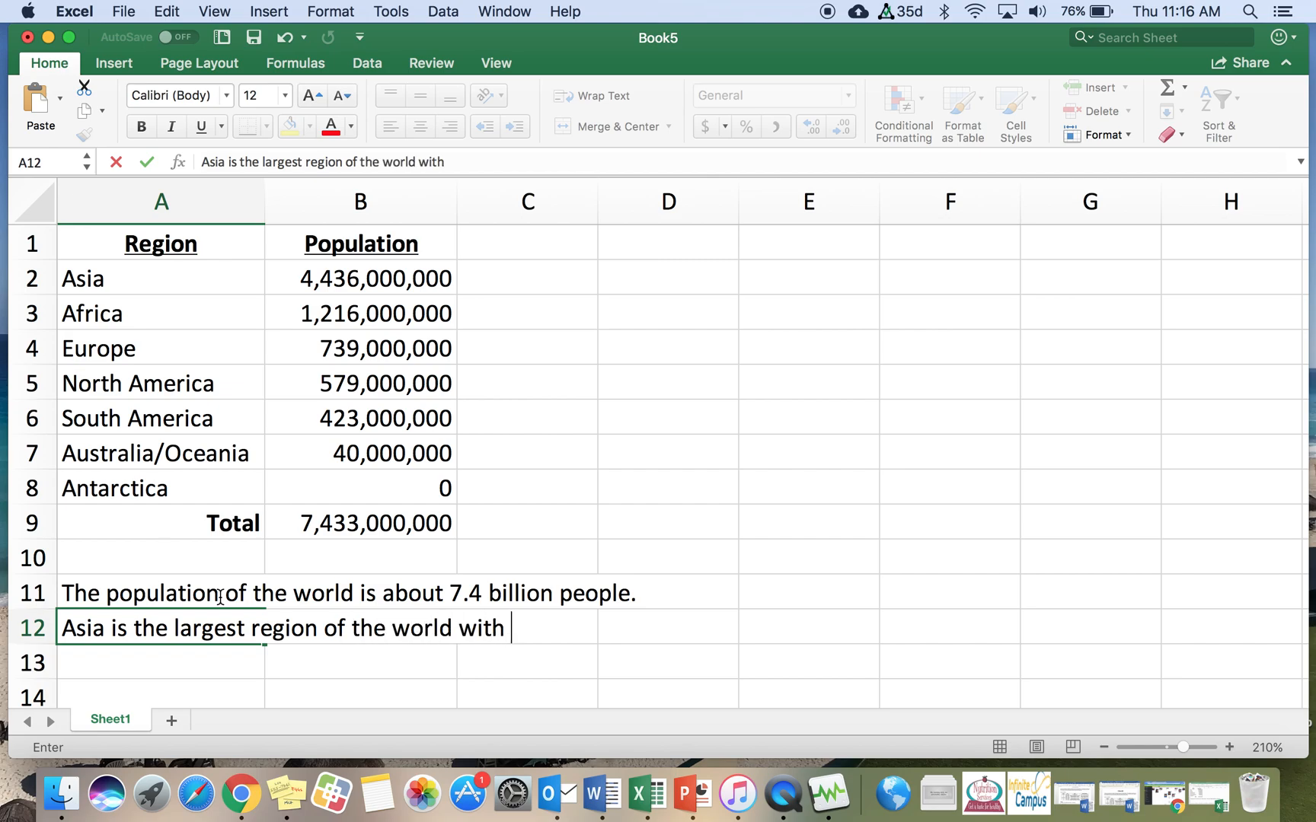
{"action": "type", "text": "over 4 billio"}
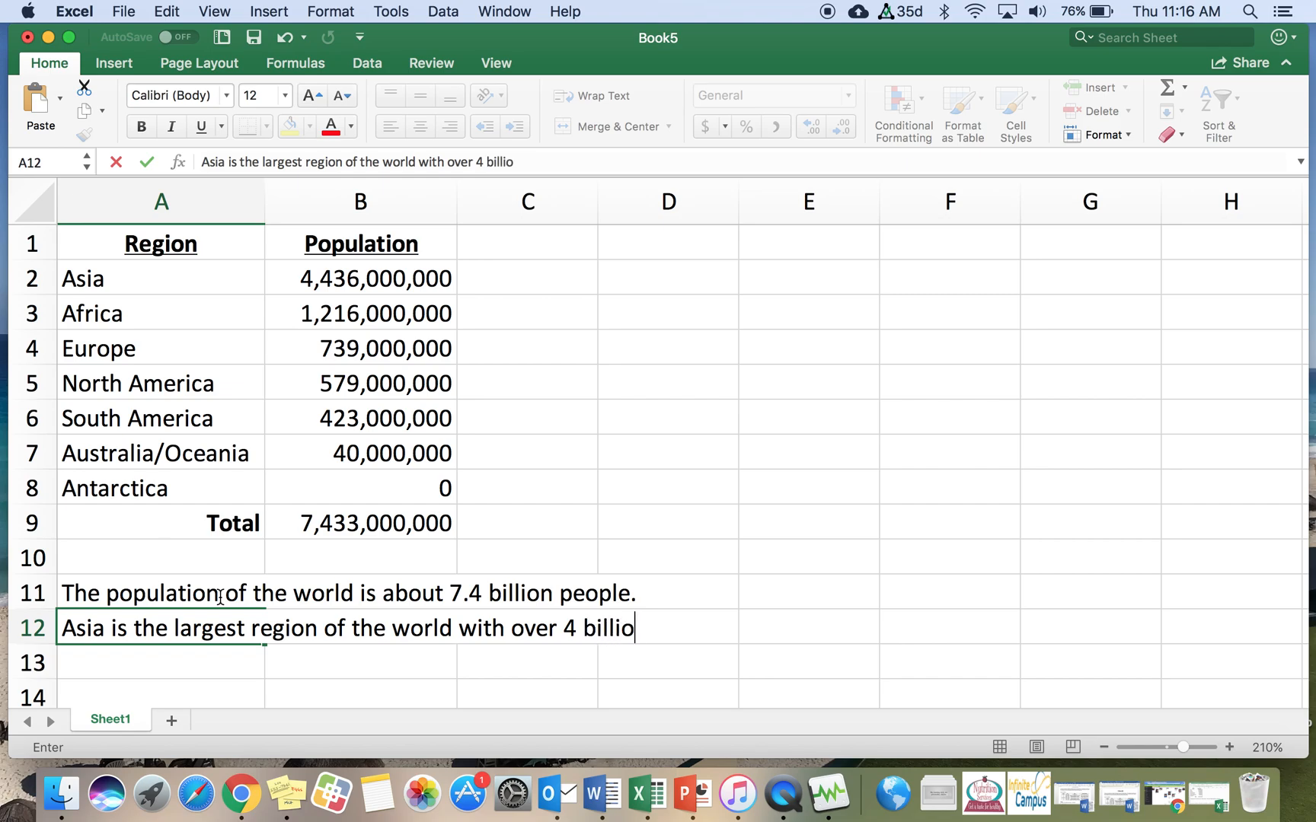
{"action": "type", "text": "n people."}
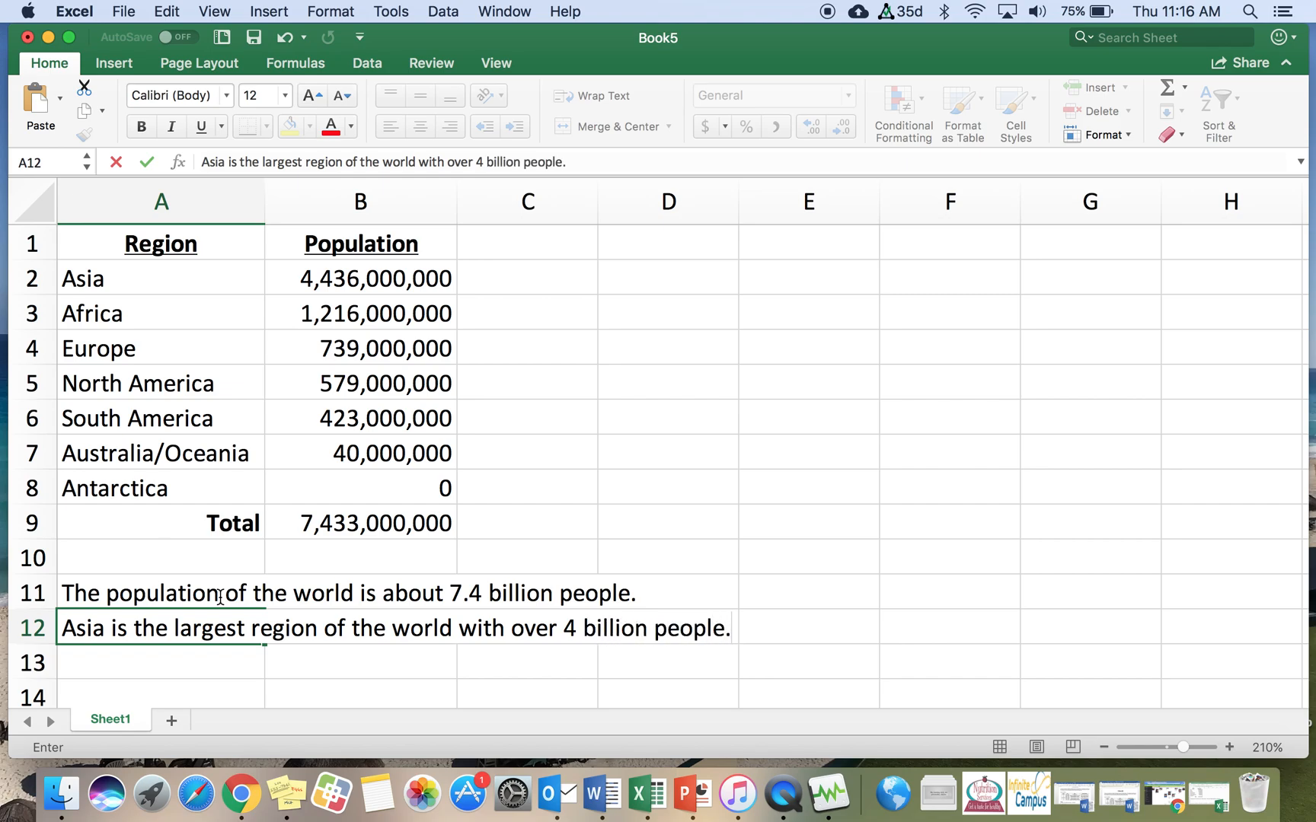
{"action": "key", "text": "Return"}
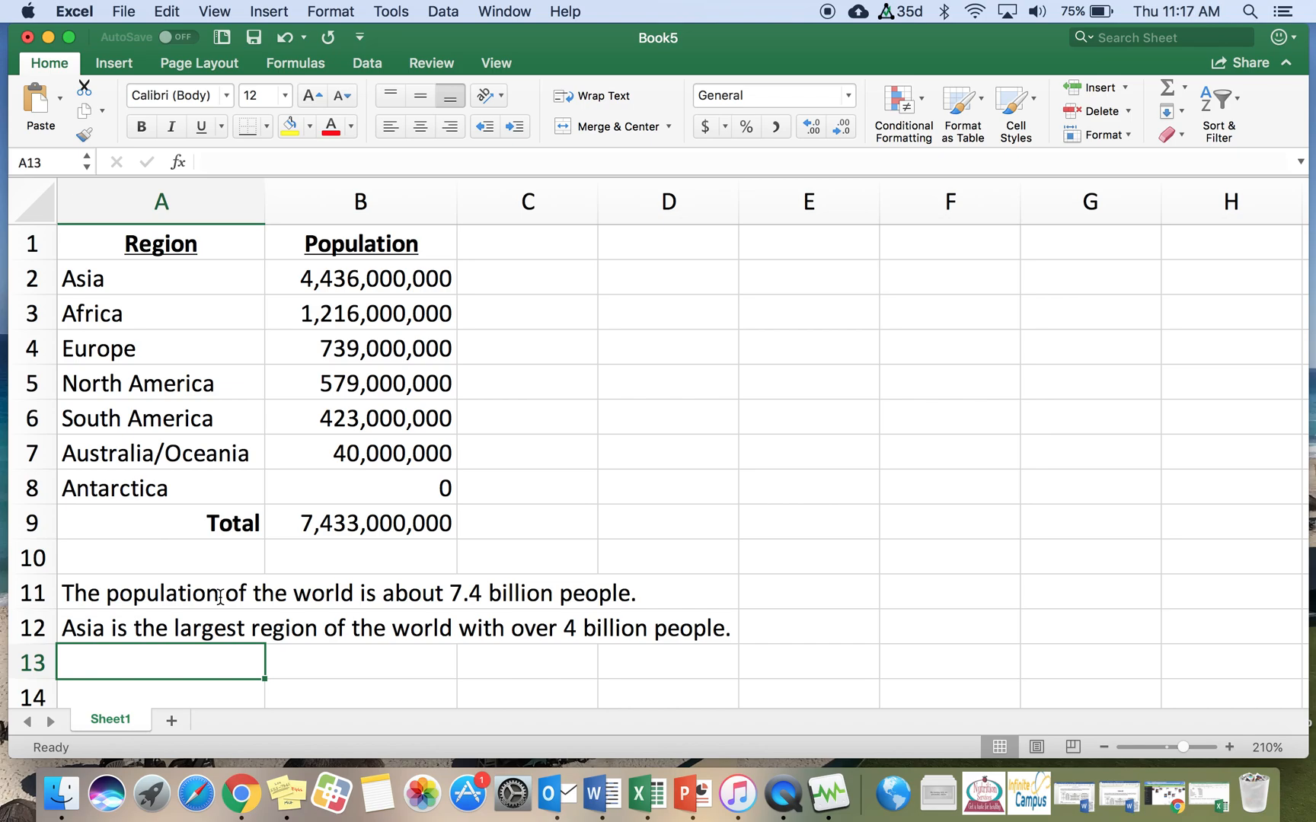
{"action": "key", "text": "Up"}
{"action": "key", "text": "Up"}
{"action": "key", "text": "Down"}
{"action": "key", "text": "Down"}
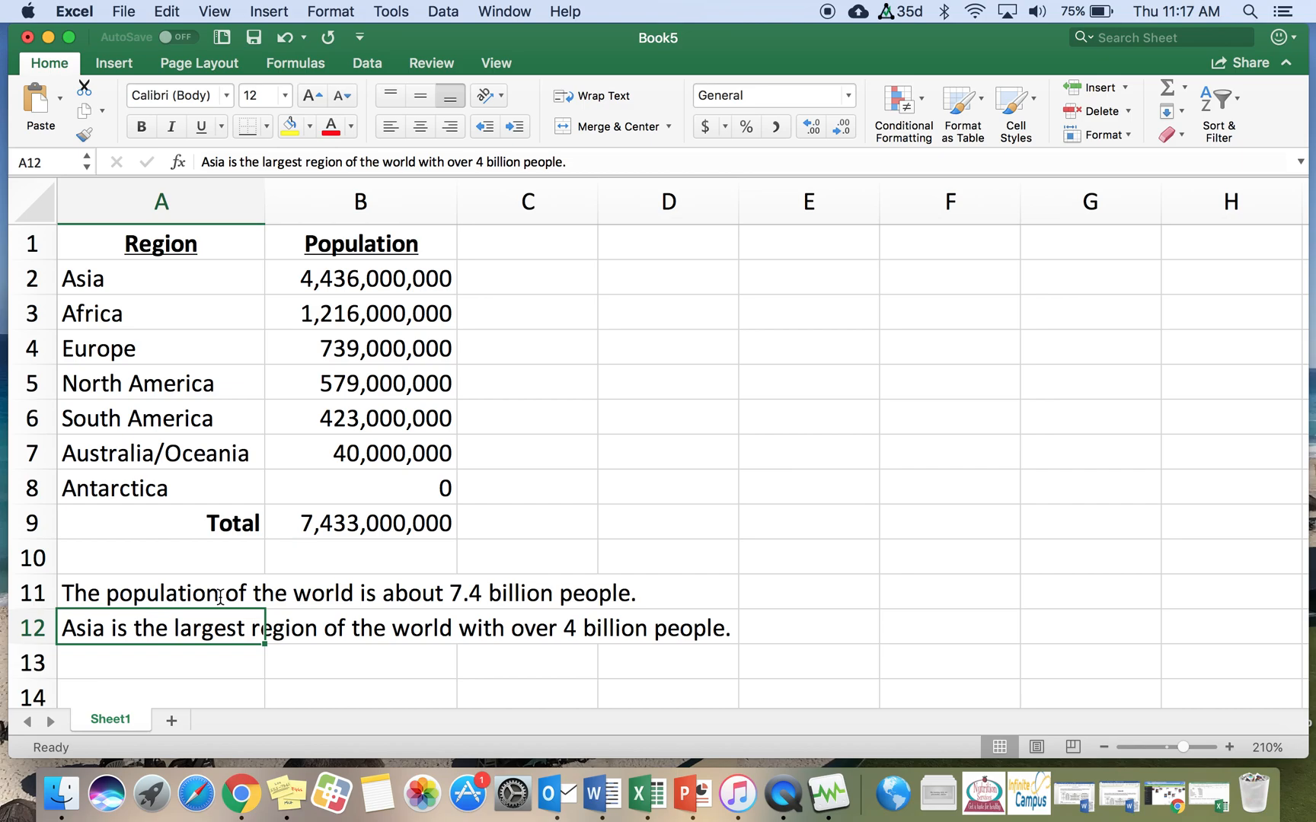